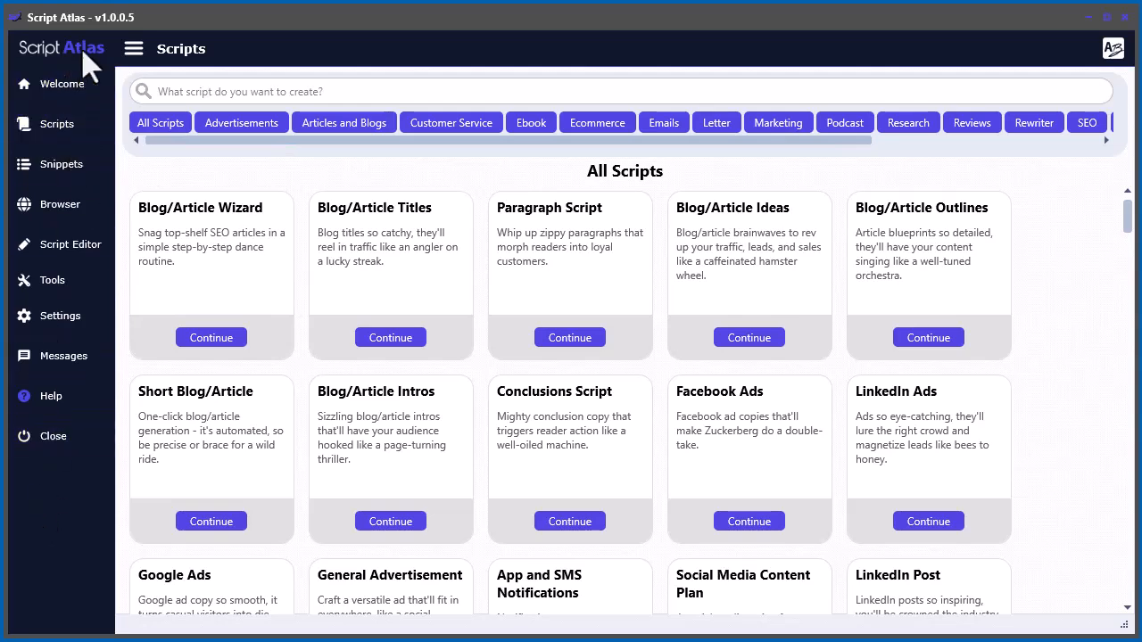
- Collapse the navigation sidebar and list all scripts
click(136, 51)
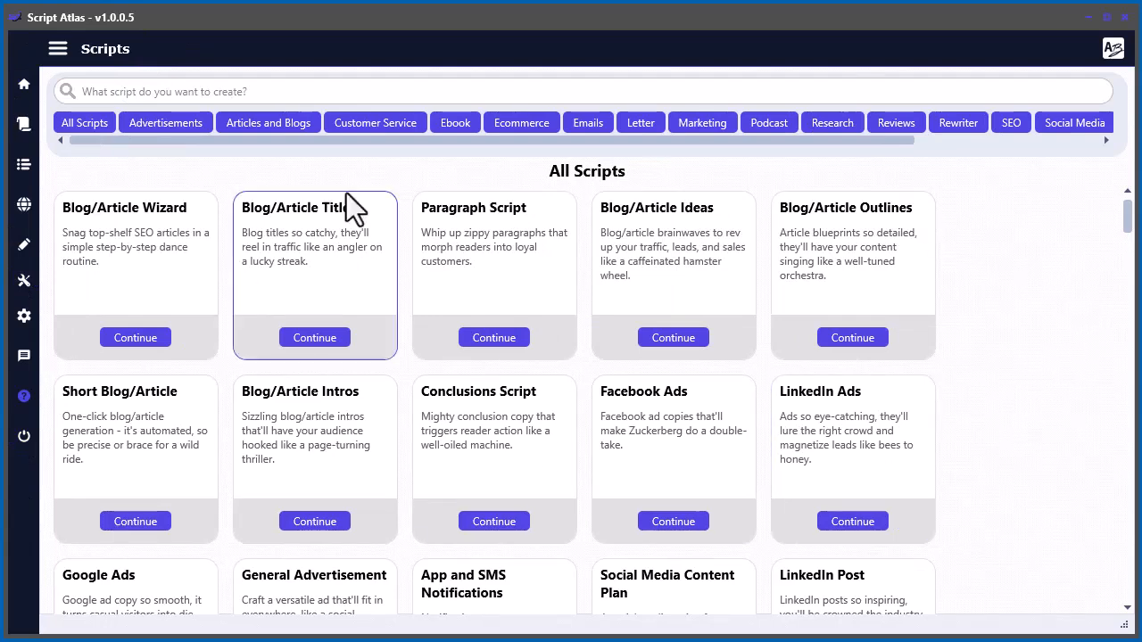
click(83, 125)
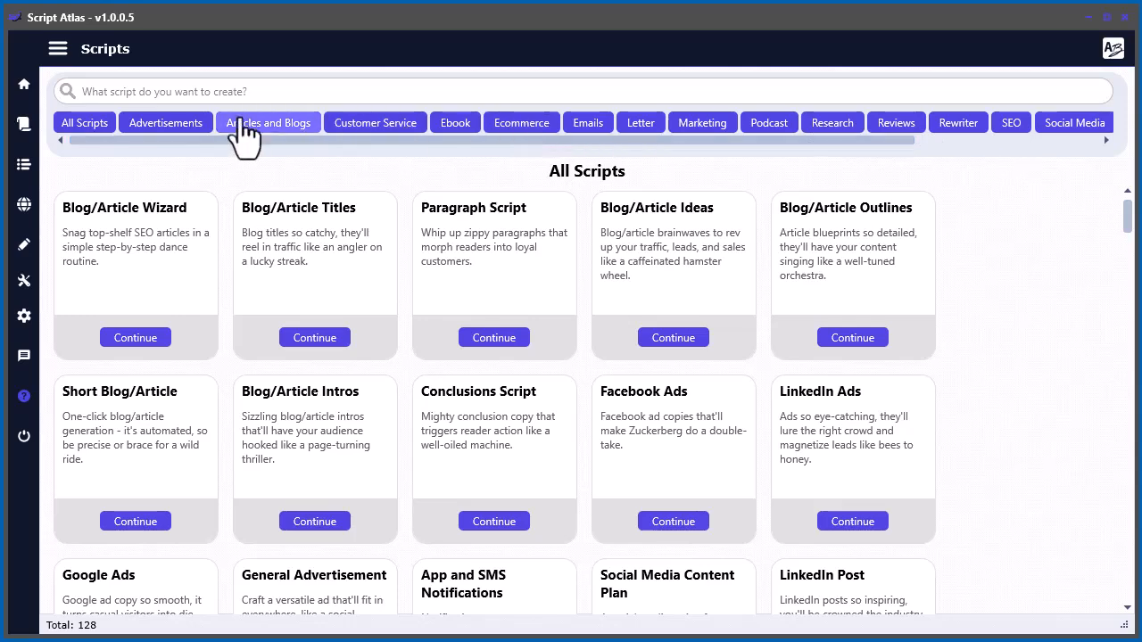
- Browse the script categories from Advertisements through Reviews and Video Scripts to examine the scripts each one offers
click(155, 132)
click(264, 132)
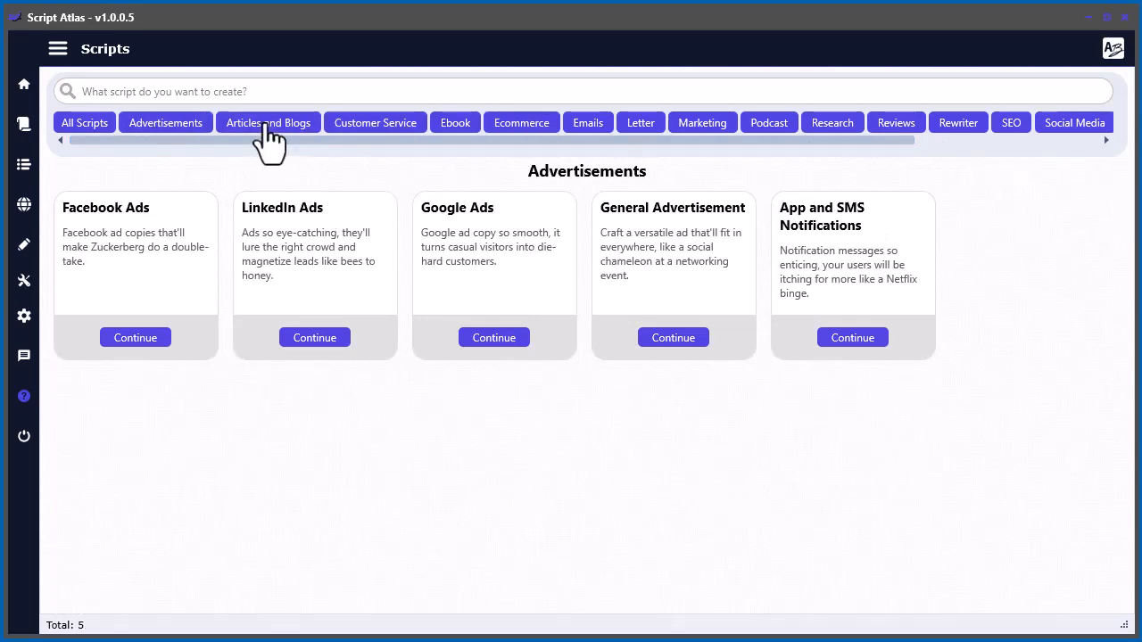
click(364, 129)
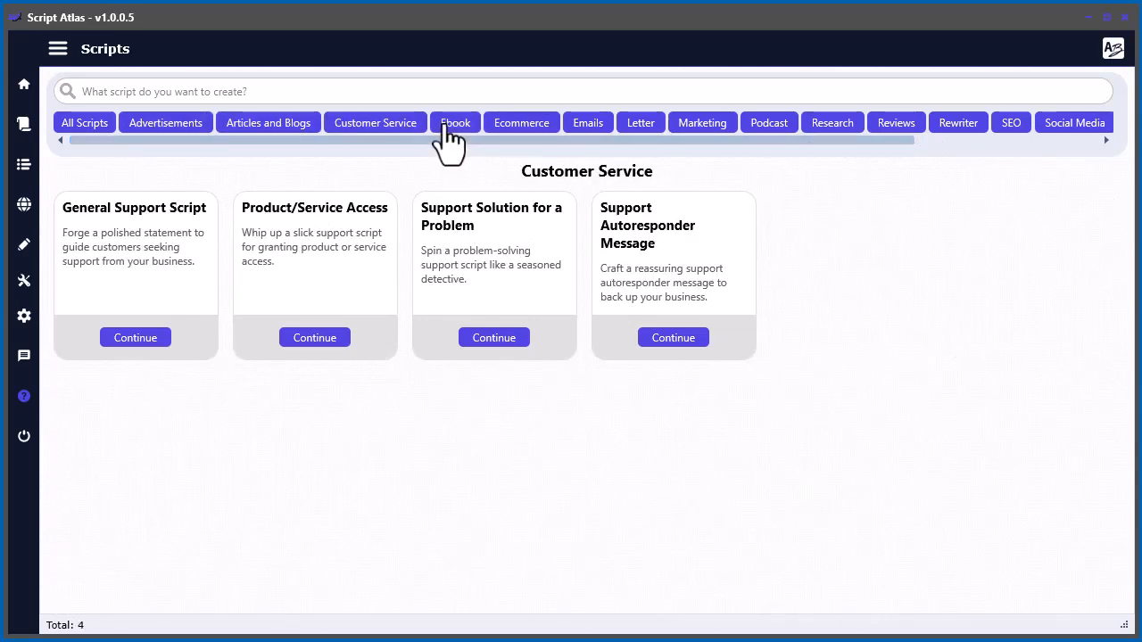
click(450, 129)
click(539, 126)
click(586, 126)
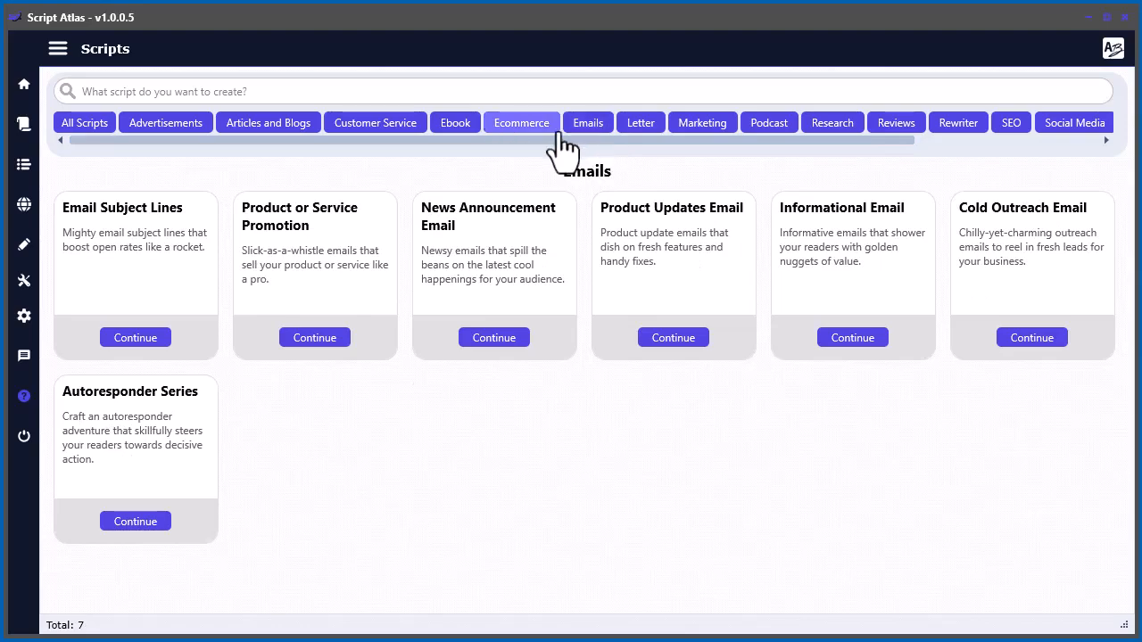
click(636, 127)
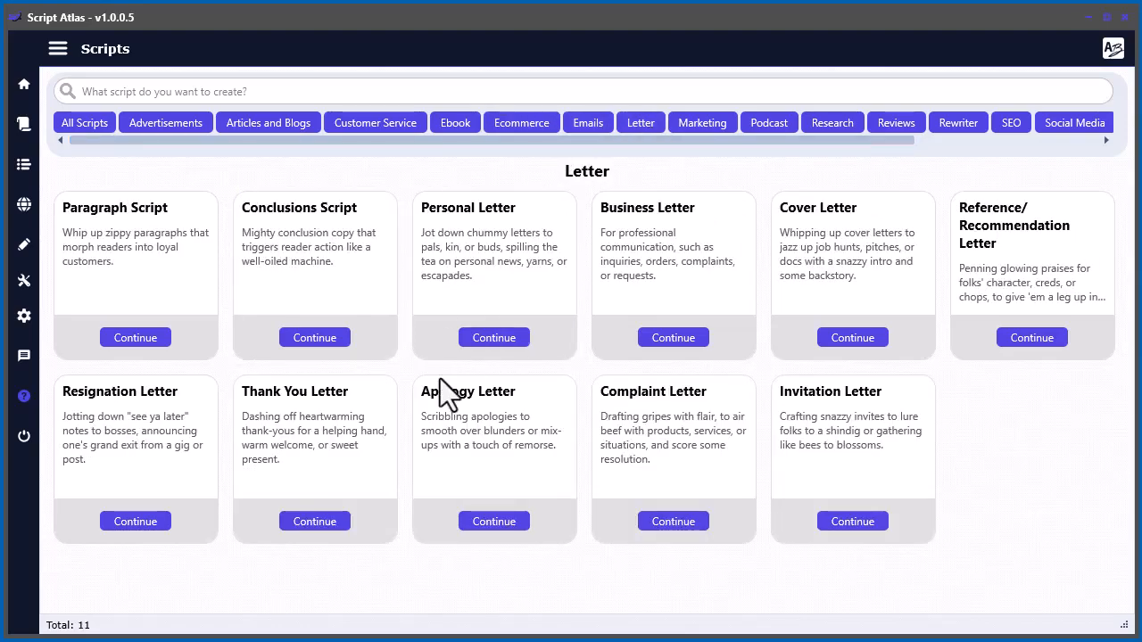
click(714, 132)
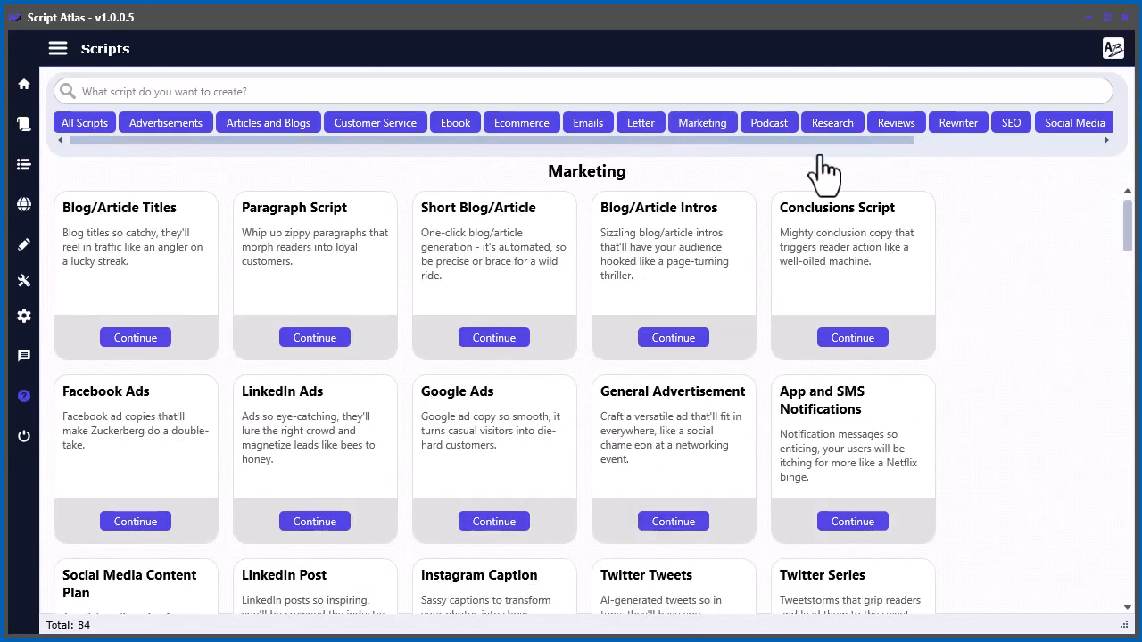
click(767, 129)
click(831, 125)
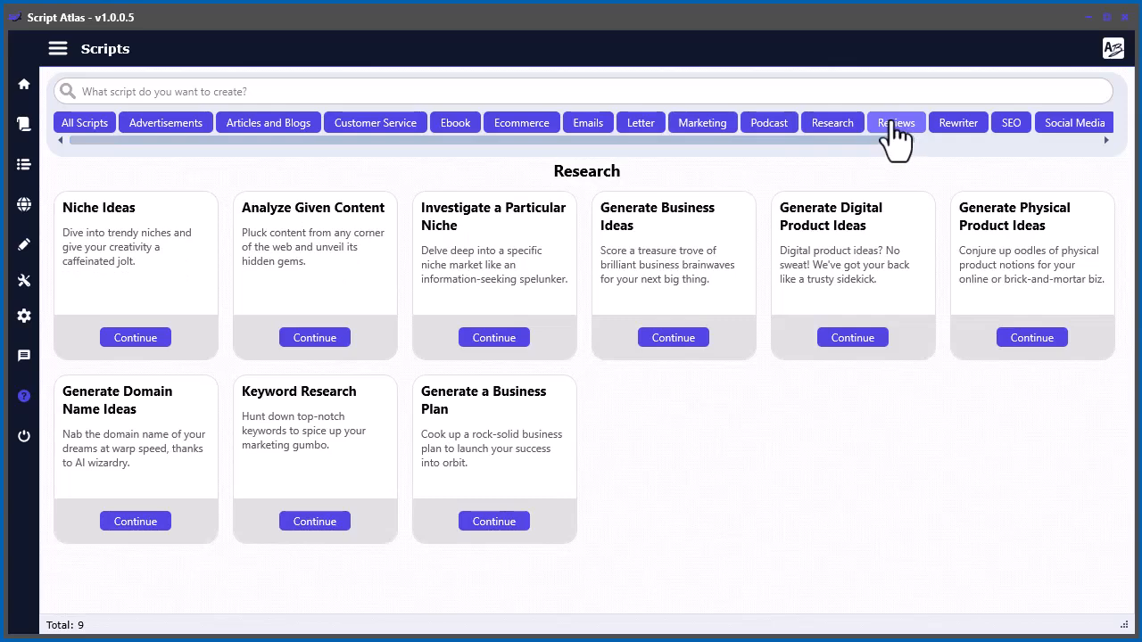
click(893, 125)
drag(874, 143, 989, 183)
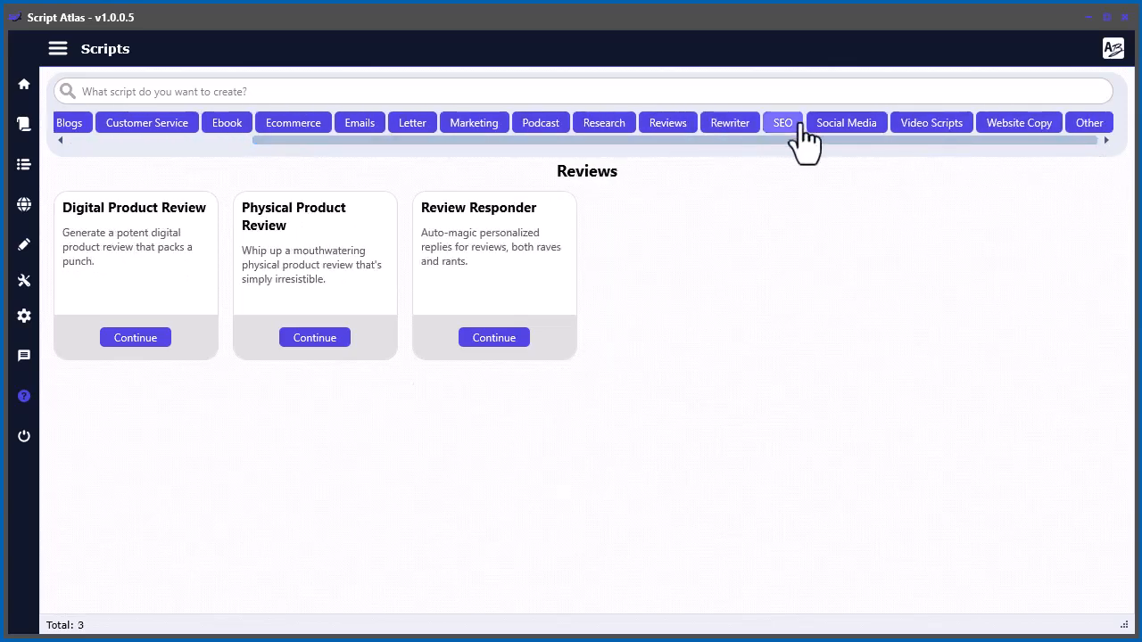
click(931, 122)
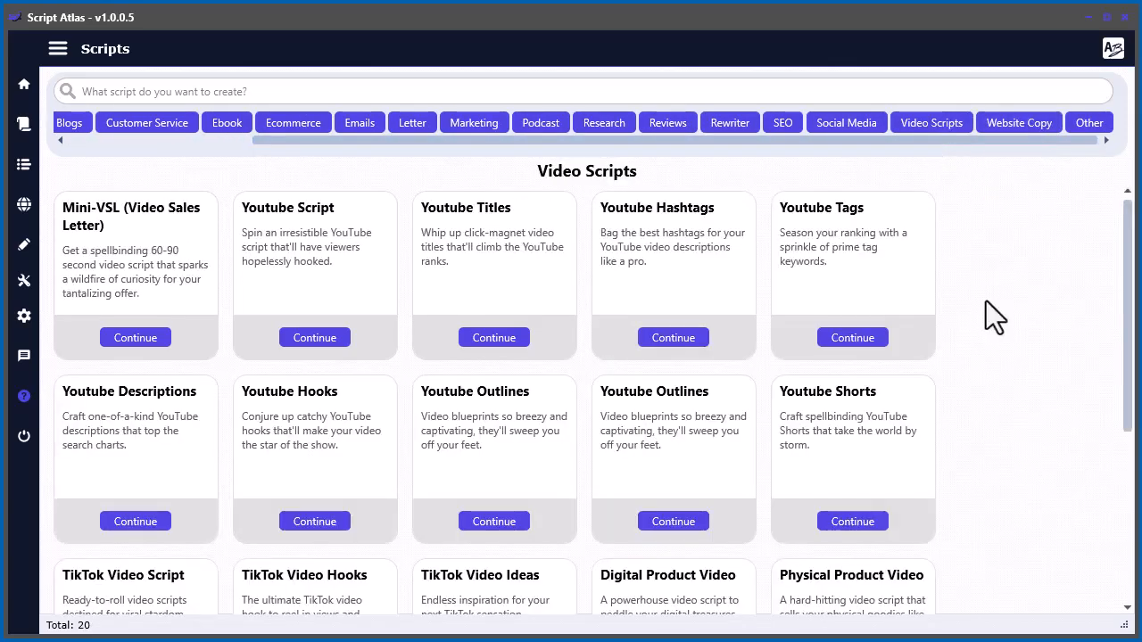
drag(332, 143, 90, 145)
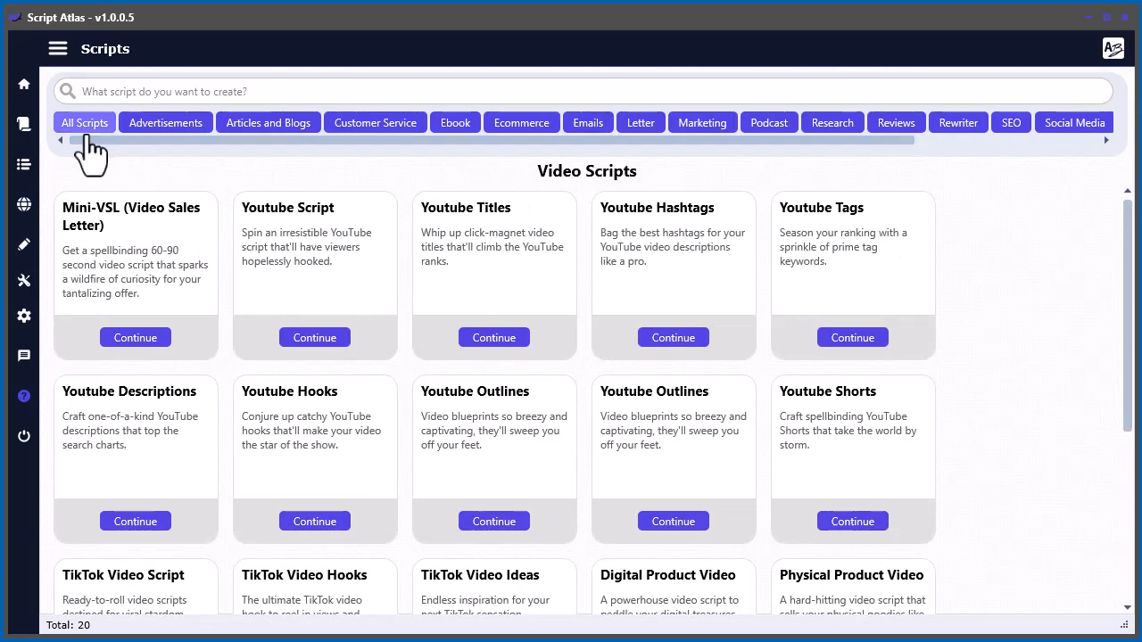
- Open the Facebook Ads script from the Advertisements category and dismiss the Browse with Bing notice
click(165, 130)
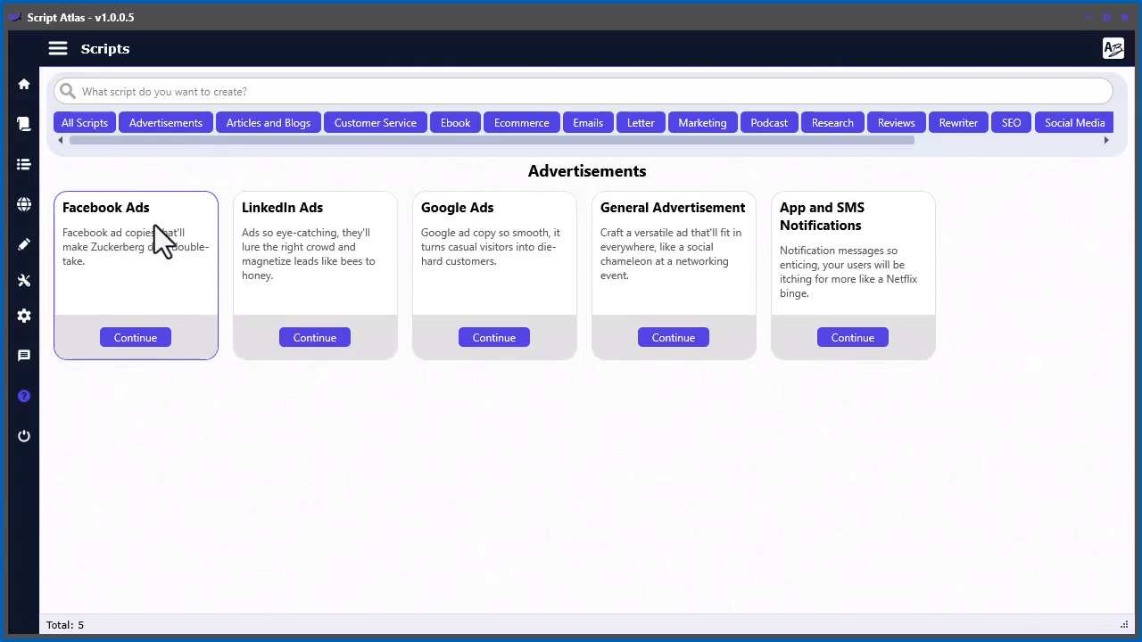
click(132, 338)
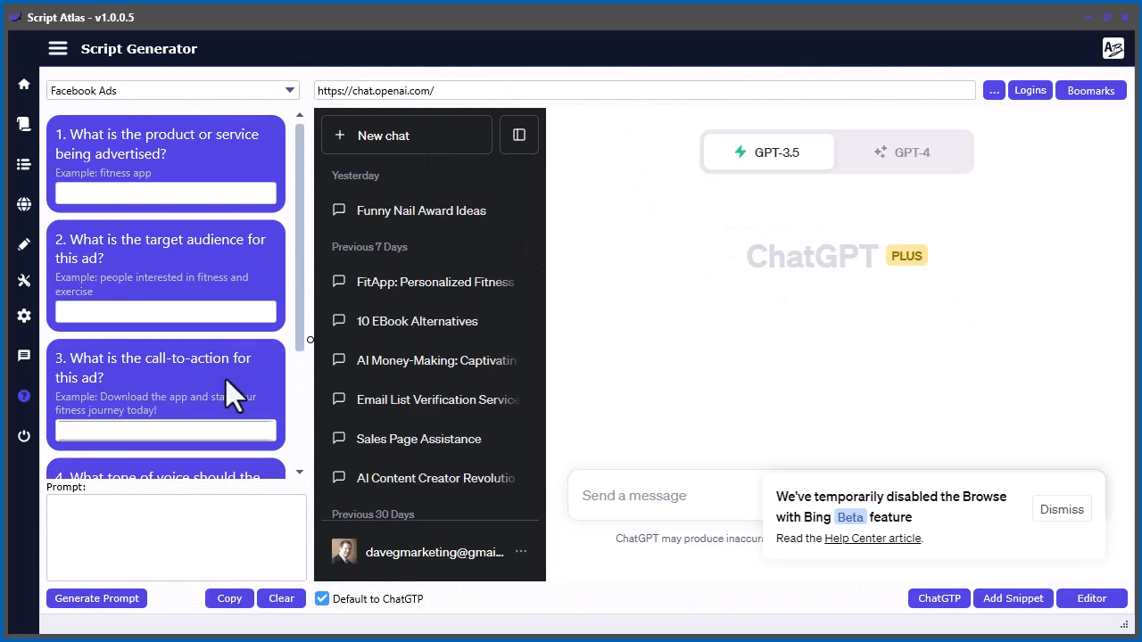
mouse_move(298, 203)
mouse_down()
mouse_move(300, 325)
mouse_move(291, 189)
mouse_up()
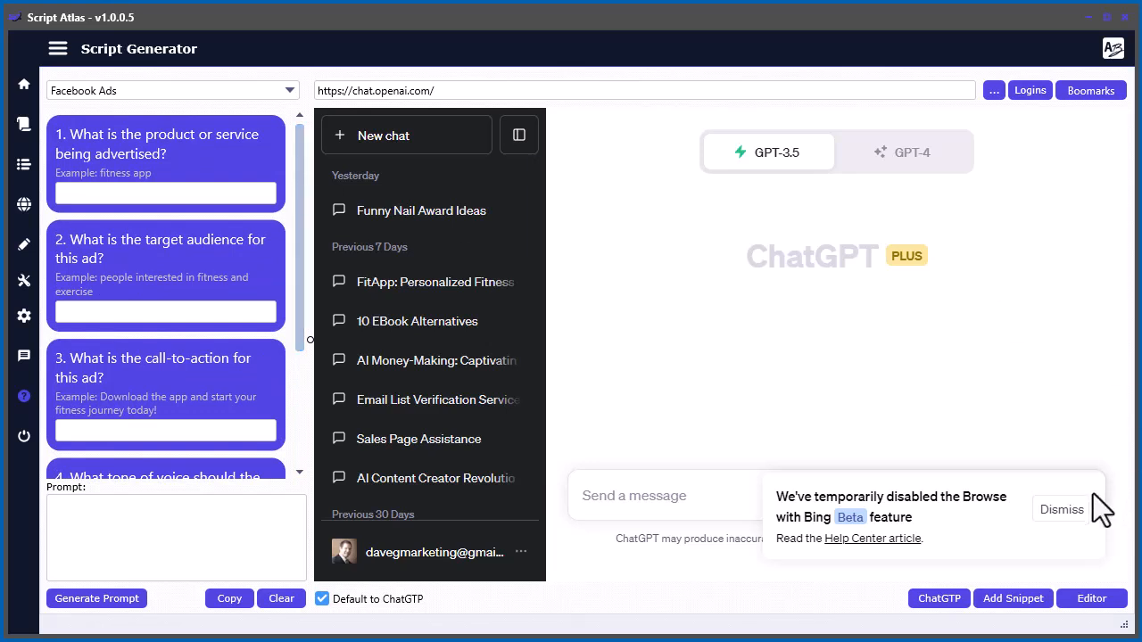
click(1063, 511)
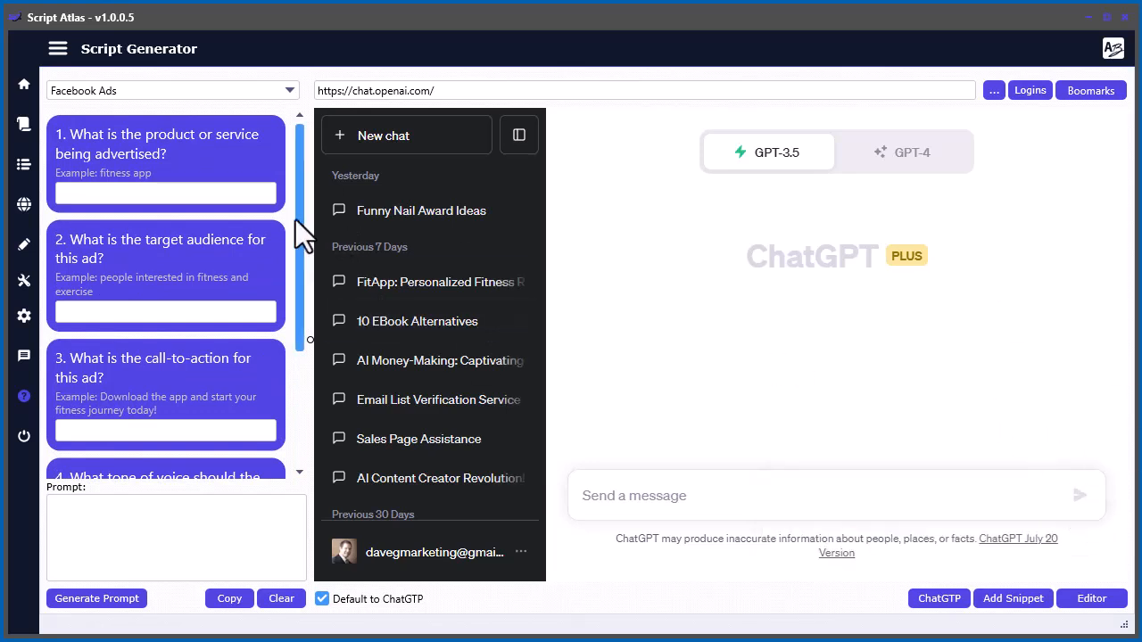
- Examine the list of selectable scripts and the questions of the Facebook Ads script
click(267, 91)
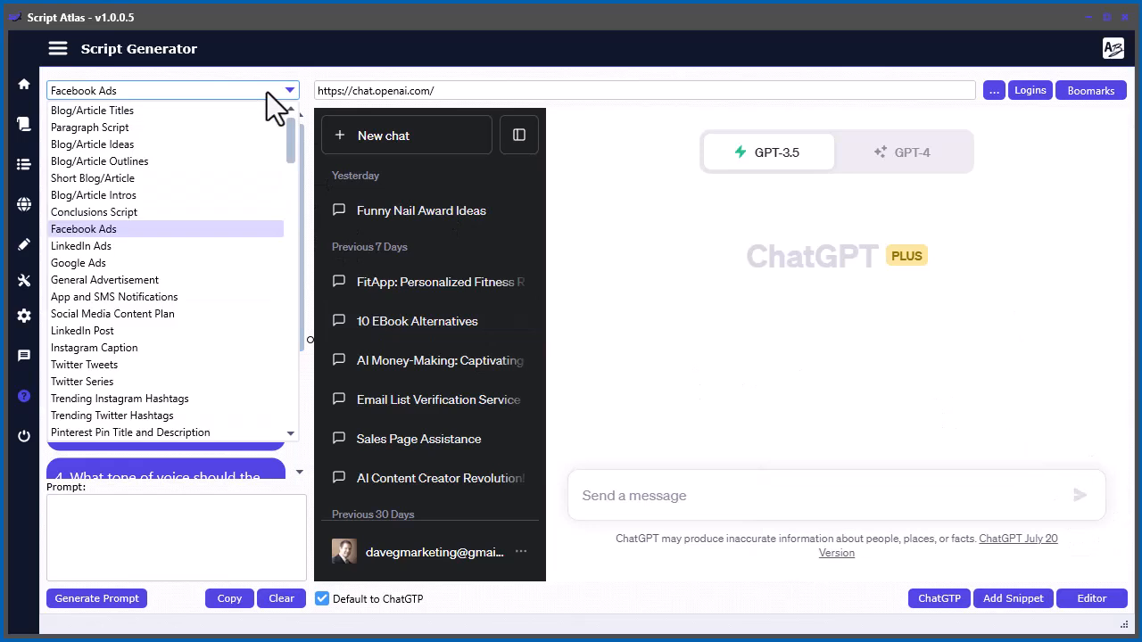
click(267, 91)
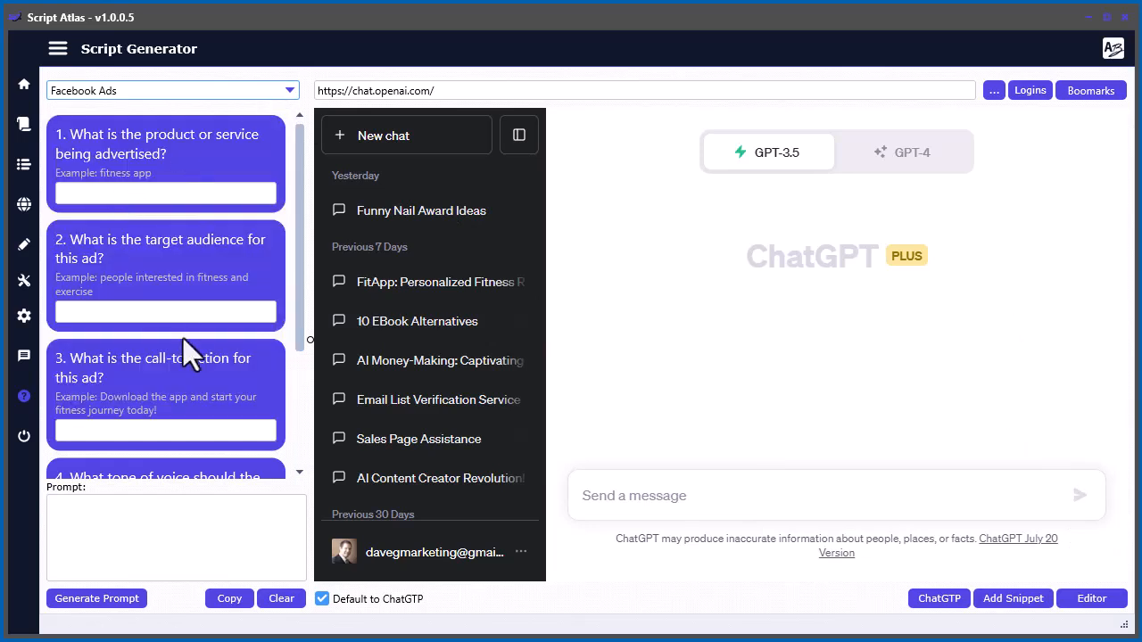
scroll(178, 366, down, 3)
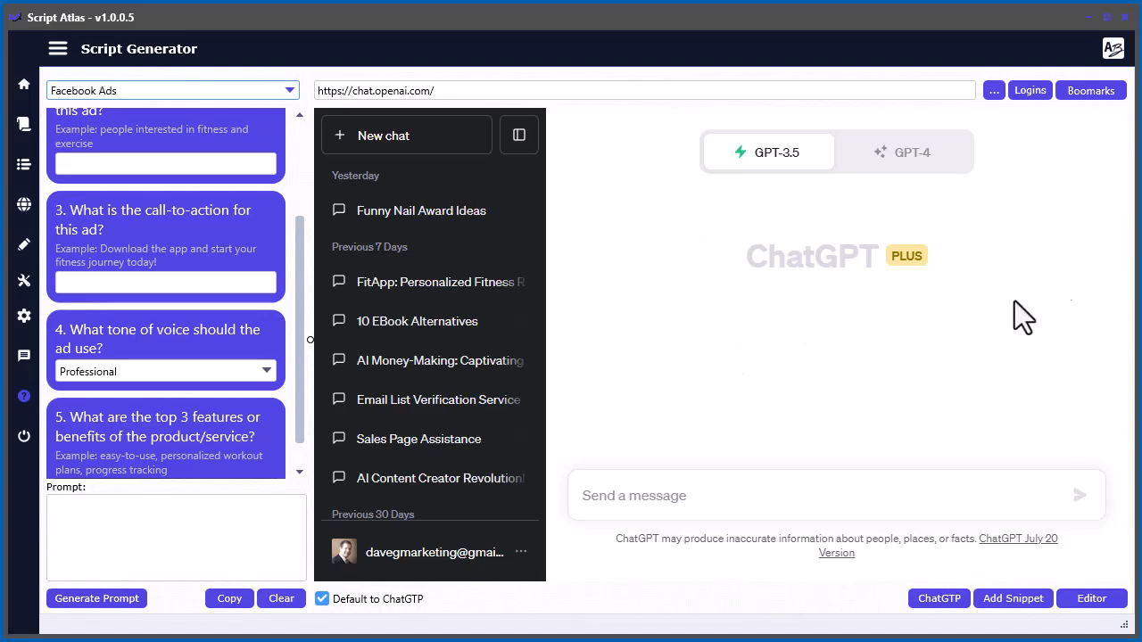
- Open the bookmarks, examine the links in the ChatGPT, Bing, You.com, Google and Other folders, and close the window
click(1089, 93)
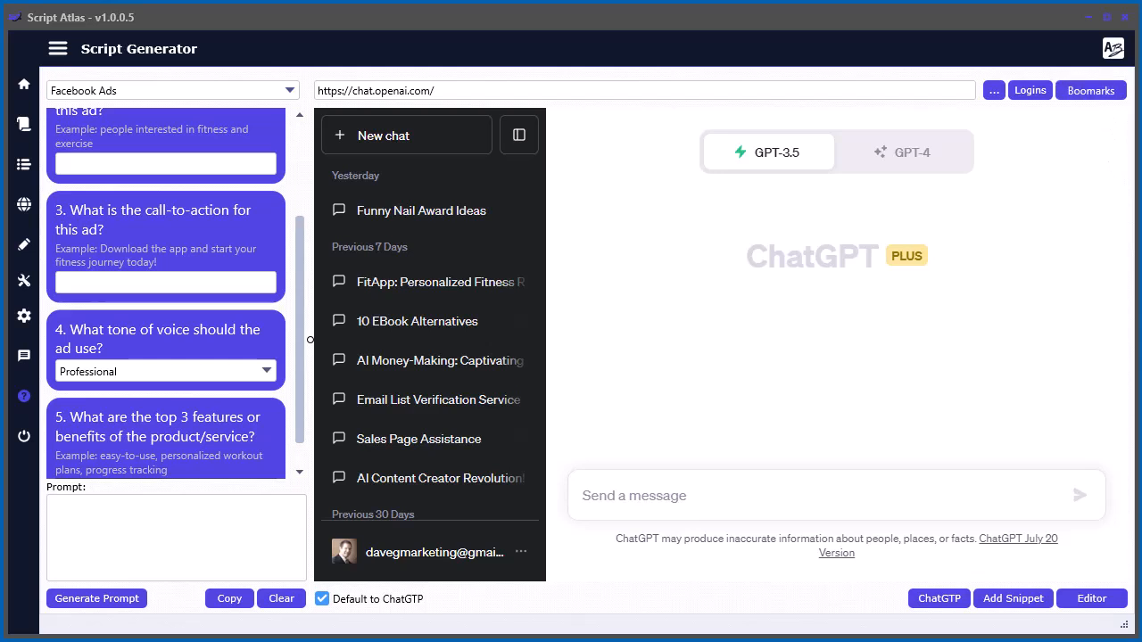
drag(826, 86, 803, 71)
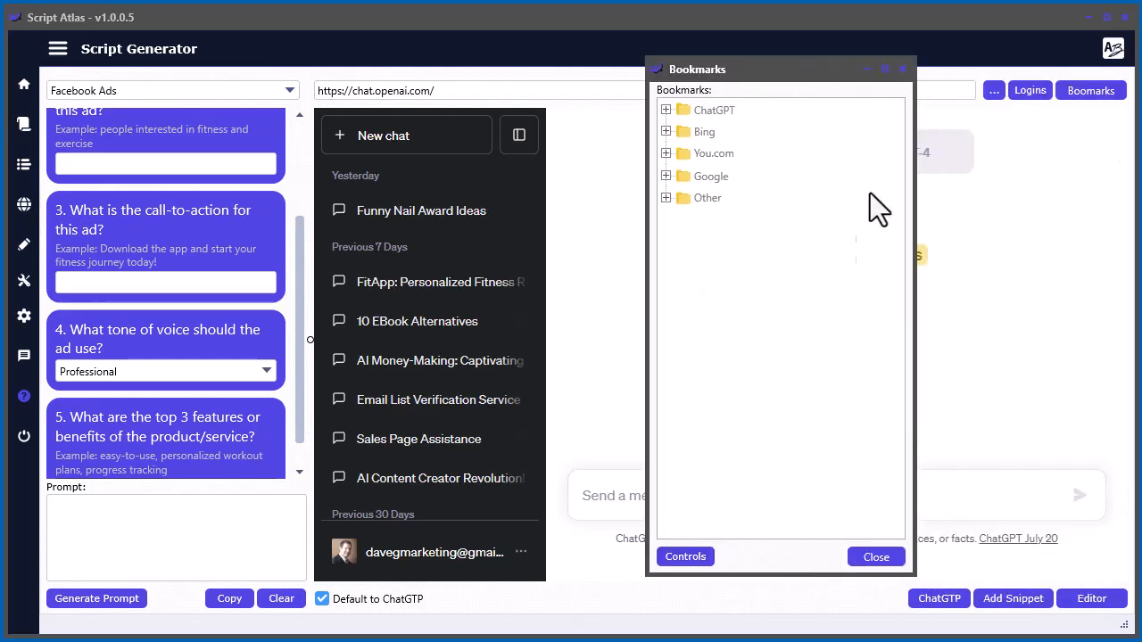
click(666, 109)
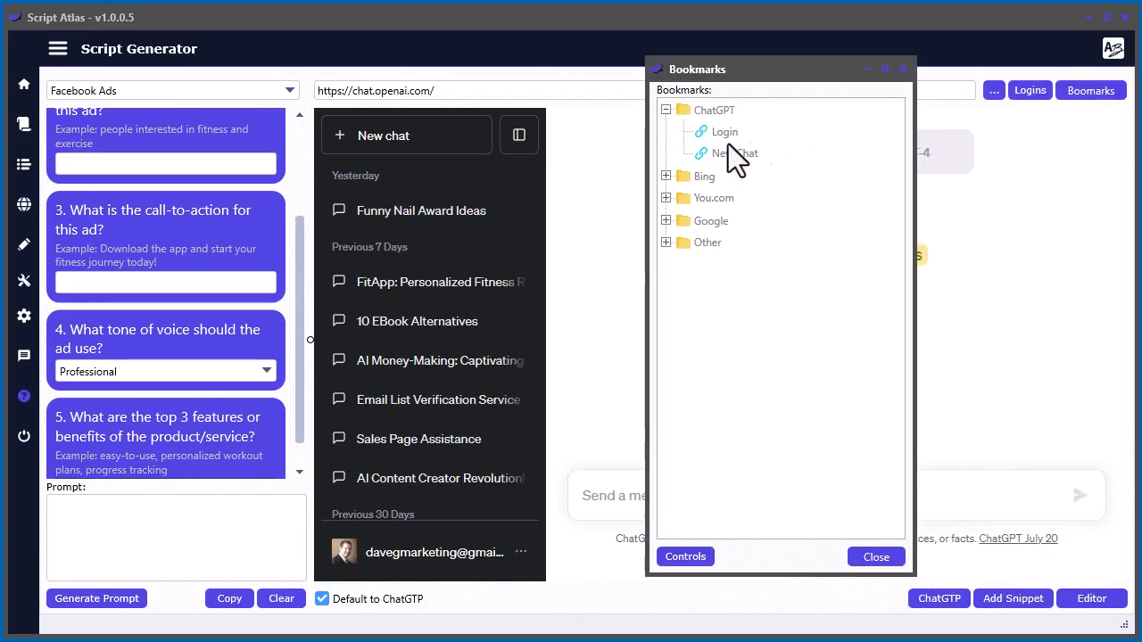
click(666, 178)
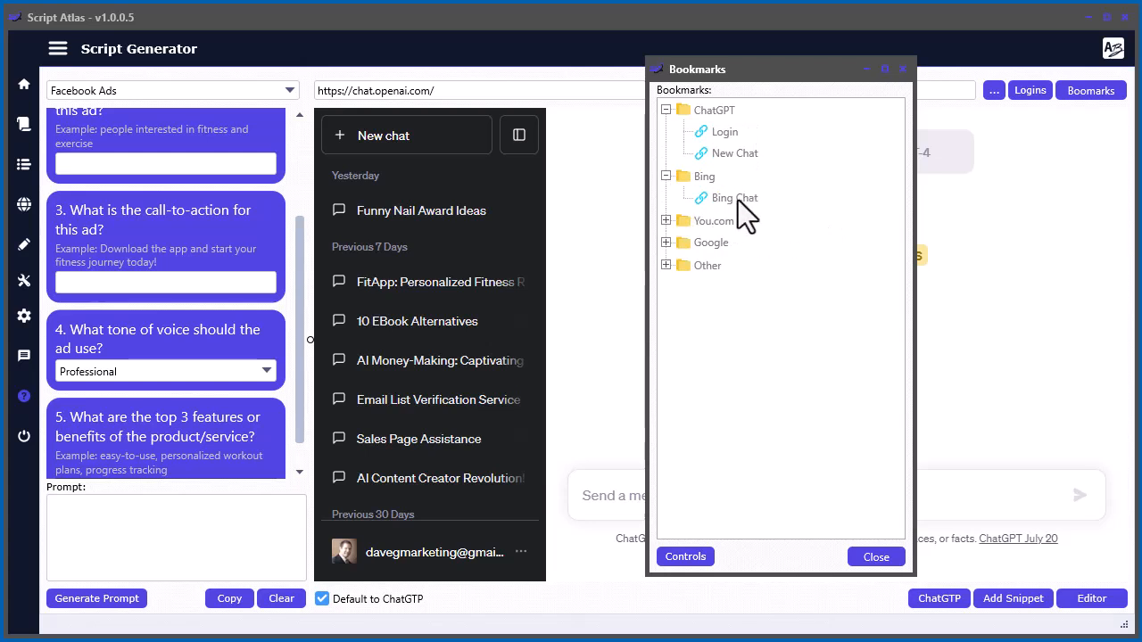
click(763, 200)
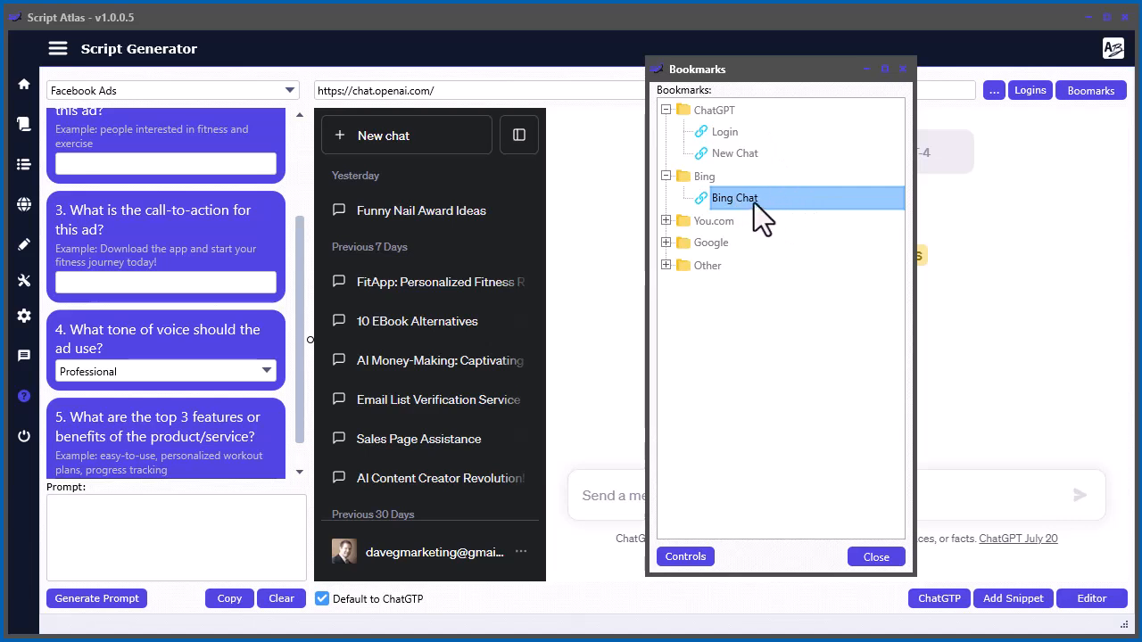
click(666, 221)
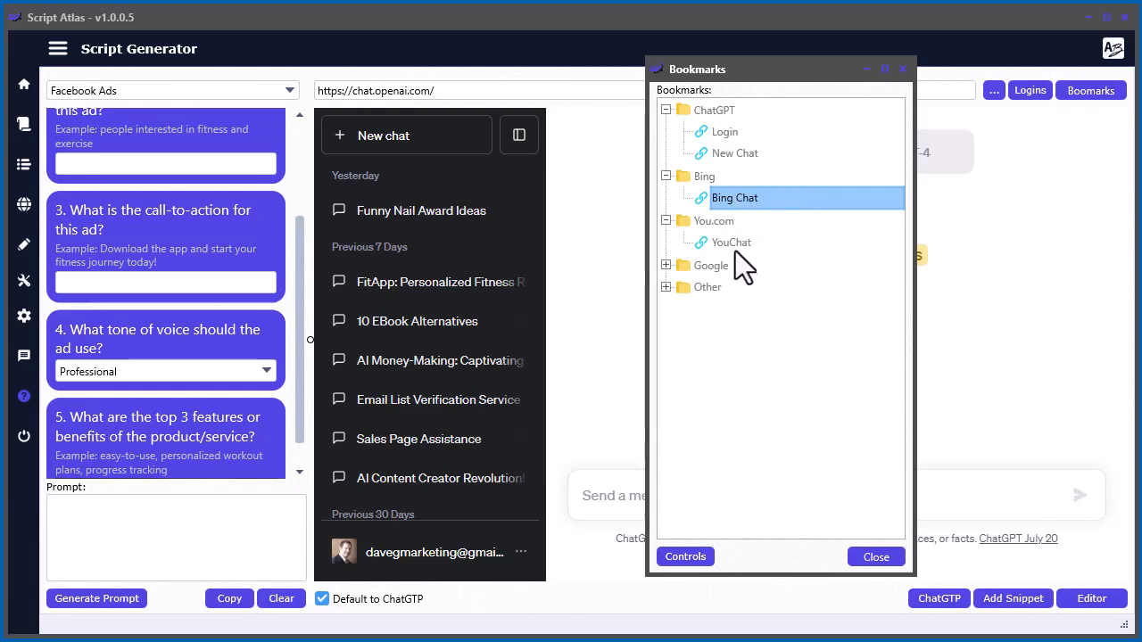
click(733, 247)
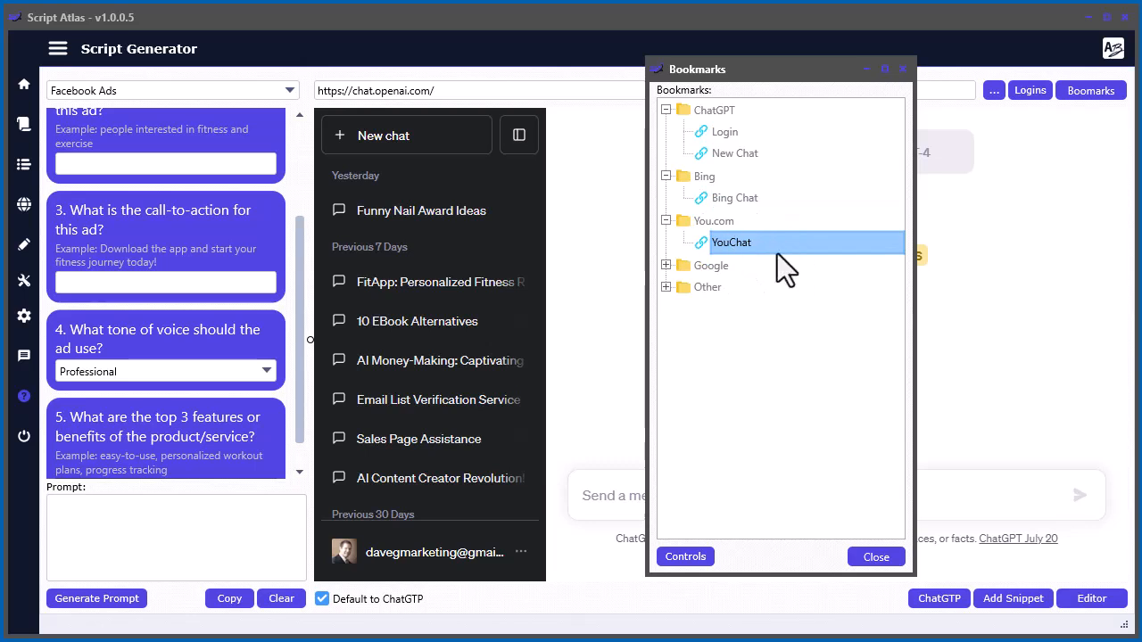
click(666, 264)
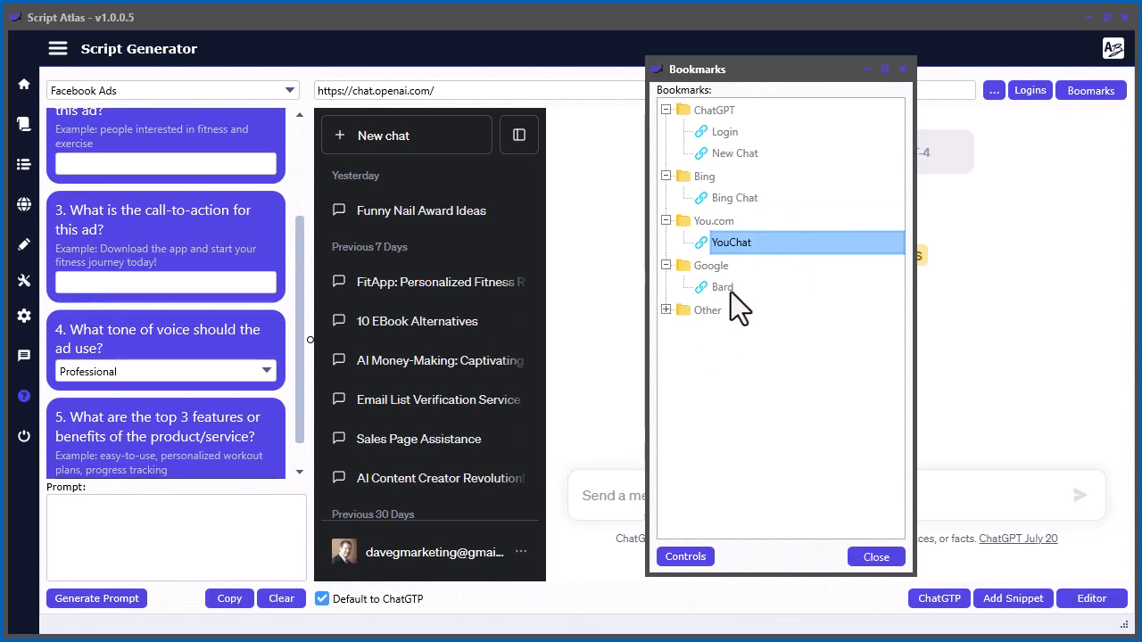
click(666, 310)
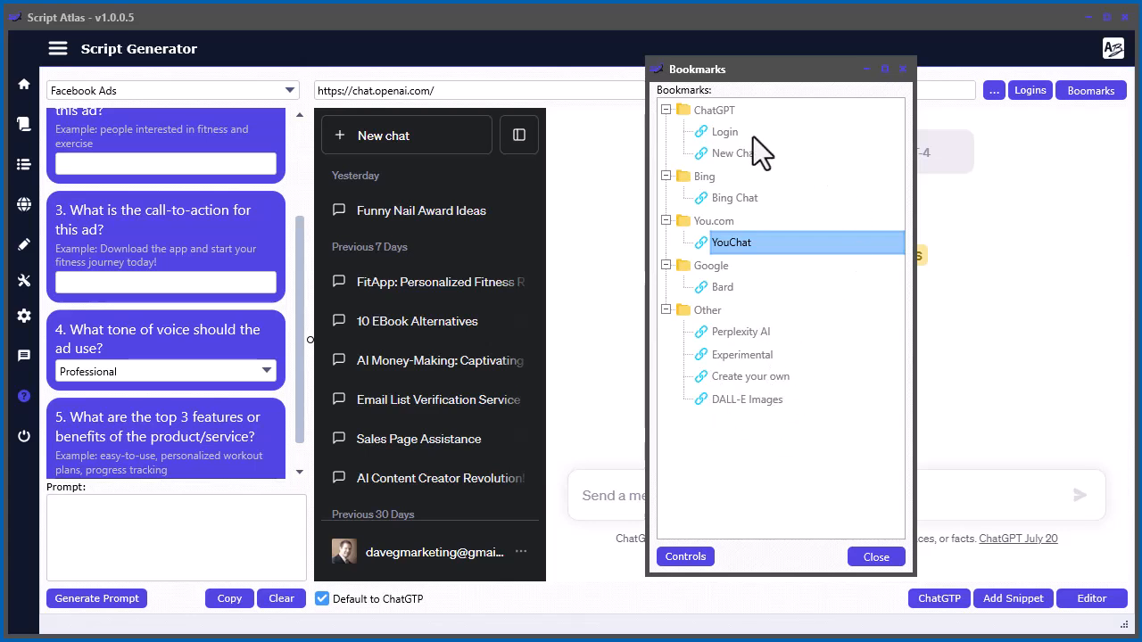
drag(785, 71, 1140, 170)
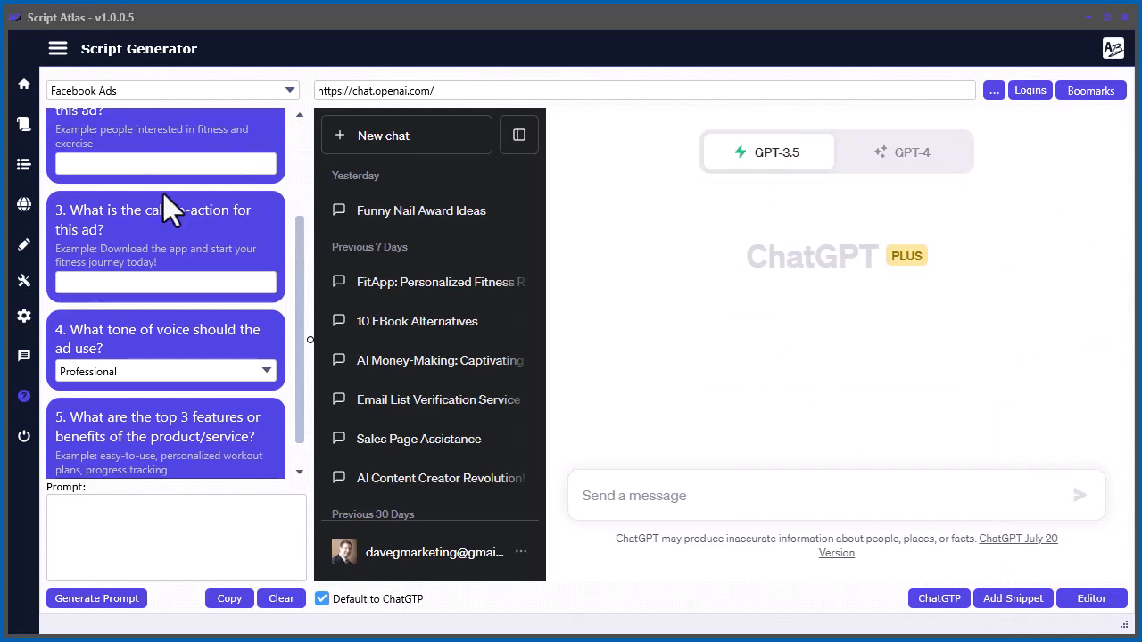
- Enter "fitness app" as the advertised product and "people interested in fitness and exercise" as the target audience
scroll(156, 214, up, 3)
click(130, 195)
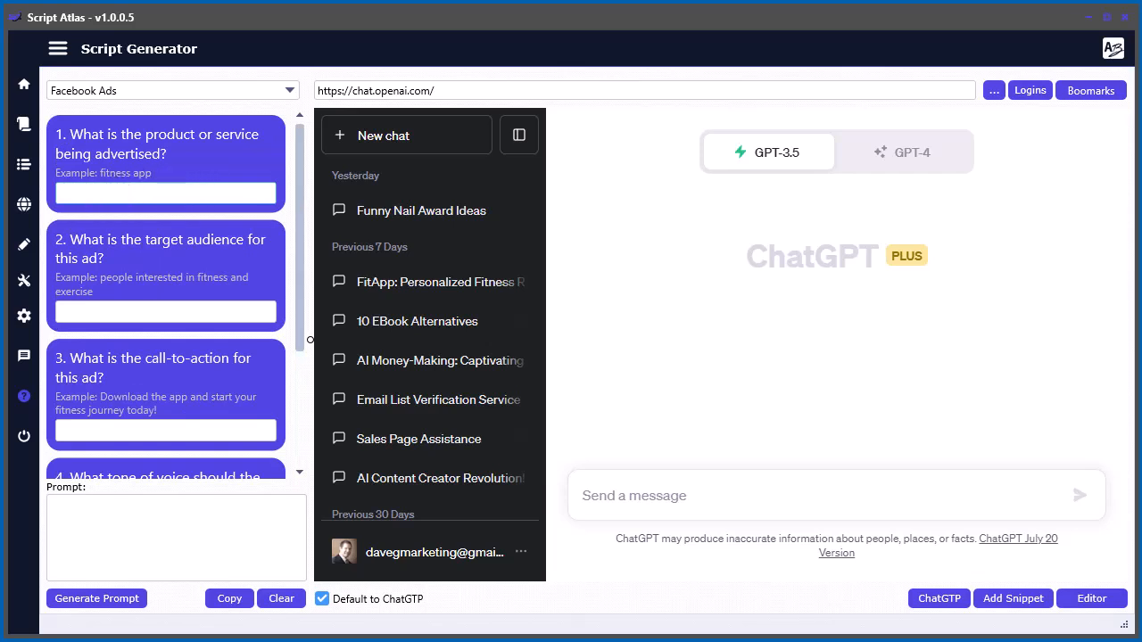
text(fitness app)
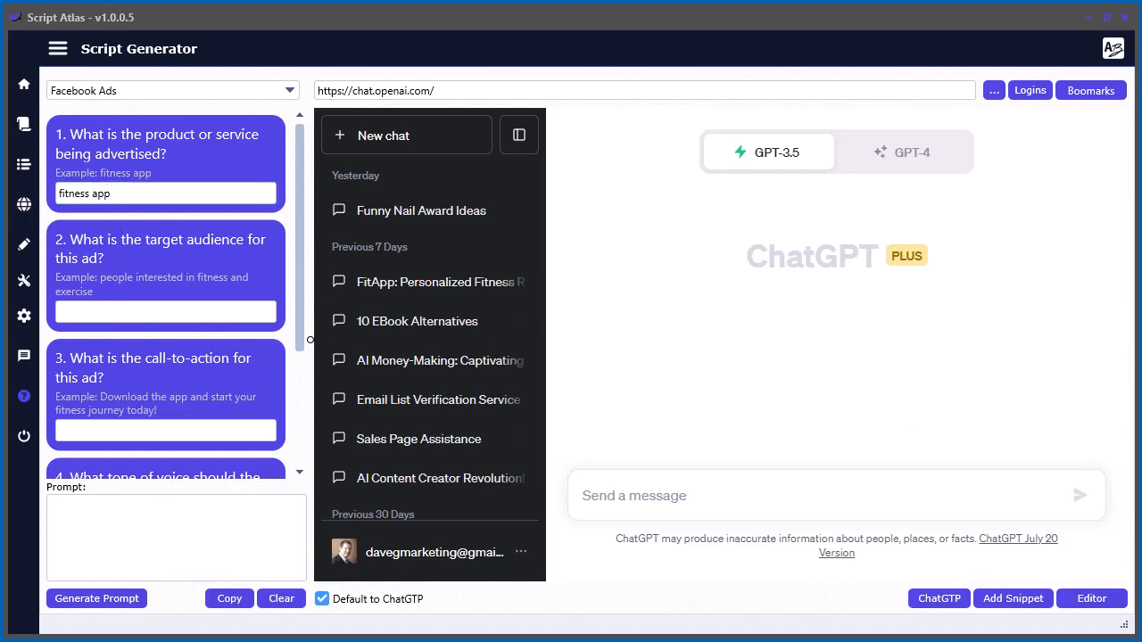
click(143, 314)
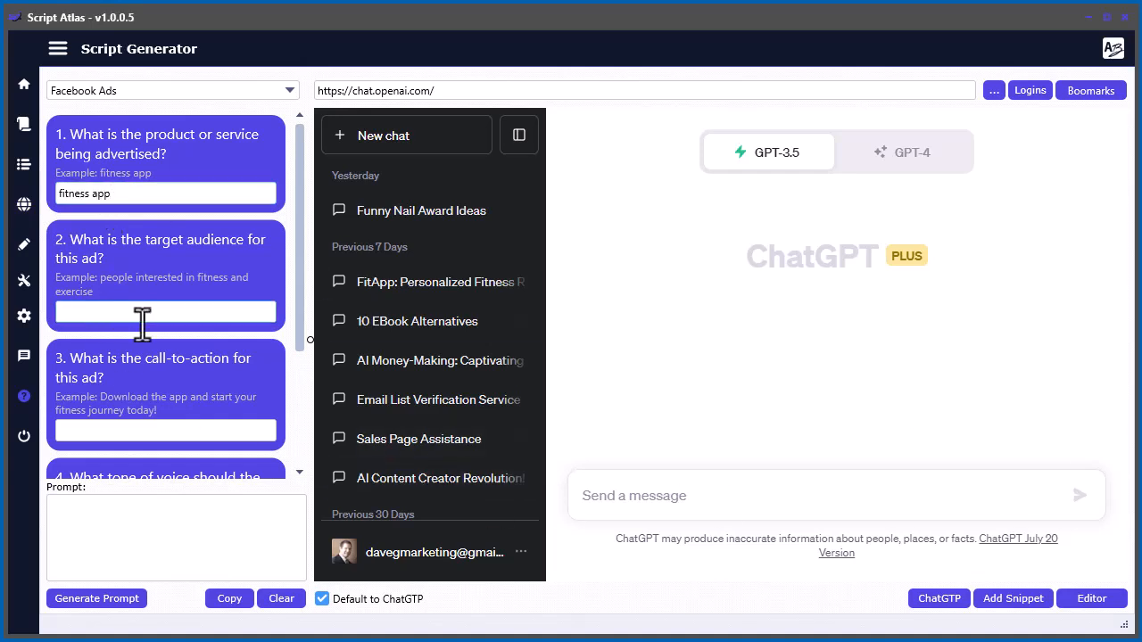
text(people interested in fitness and exercise)
- Enter "Download the app and start your fitness journey today" as the call-to-action and set the tone of voice to Excited
click(122, 428)
text(Download the app and start your fitness journey today)
drag(305, 277, 292, 390)
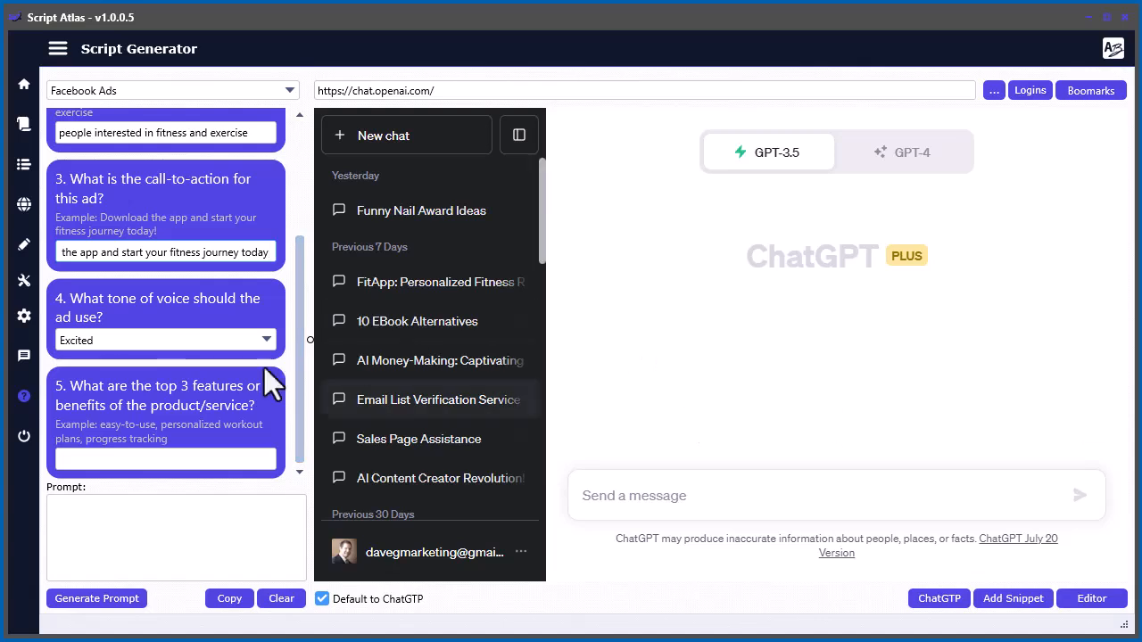
click(189, 336)
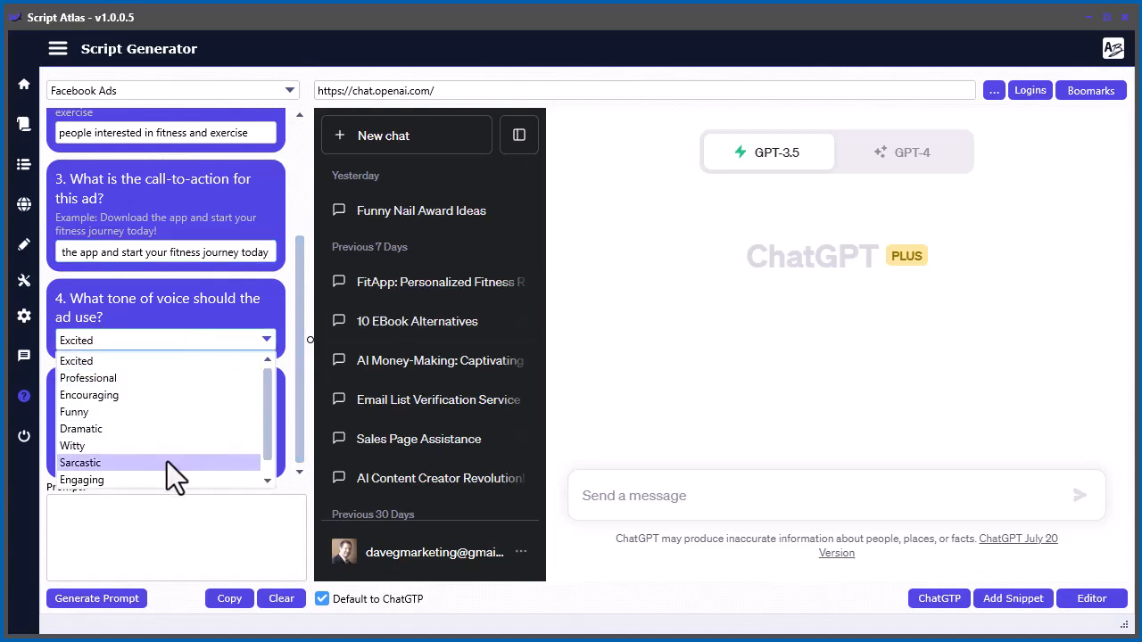
click(96, 364)
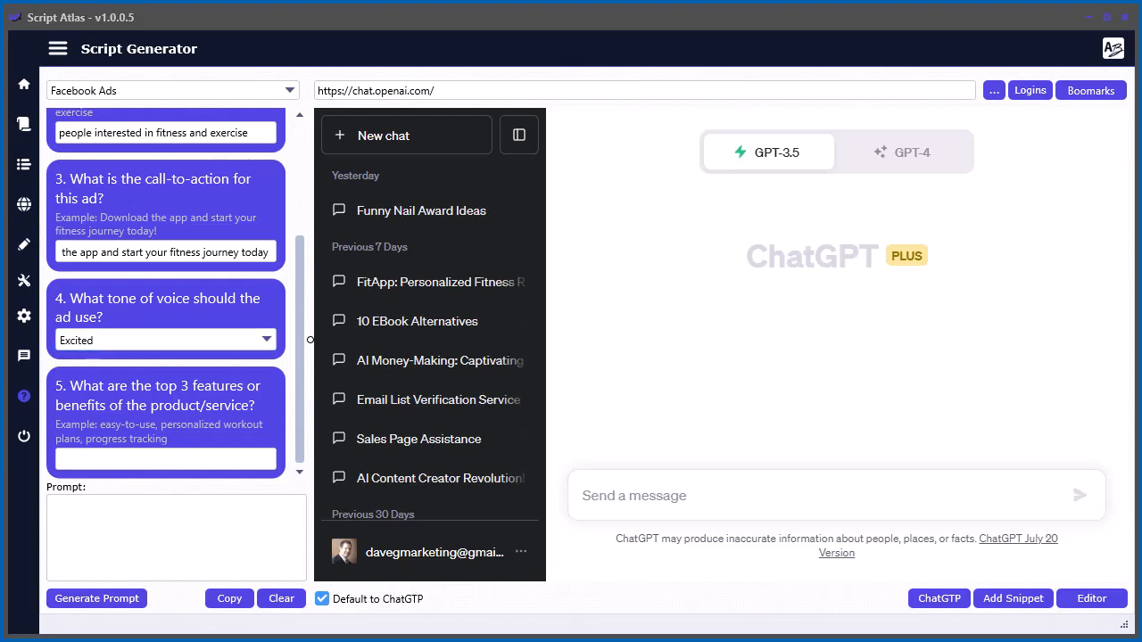
- Enter "easy-to-use, personalized workout plans, progress tracking" as the top three features or benefits
click(122, 464)
text(easy-to-use, personalized workout plans, progress tracking)
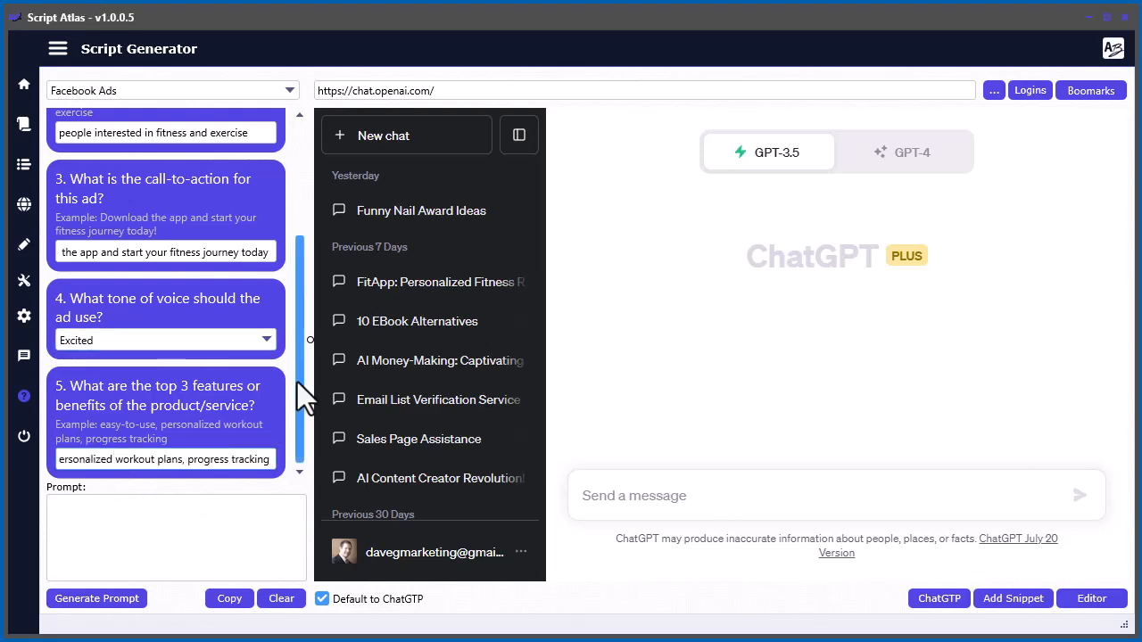
- Generate the Facebook Ads prompt from the filled-in answers, check its text, and copy it
click(98, 599)
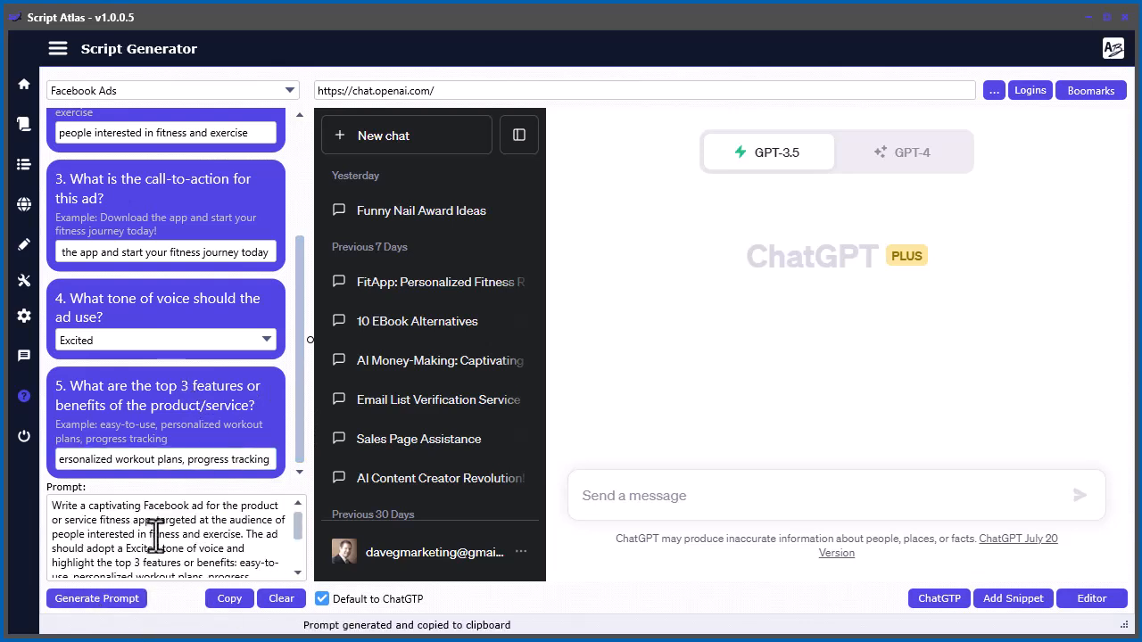
scroll(285, 527, down, 1)
scroll(298, 533, up, 1)
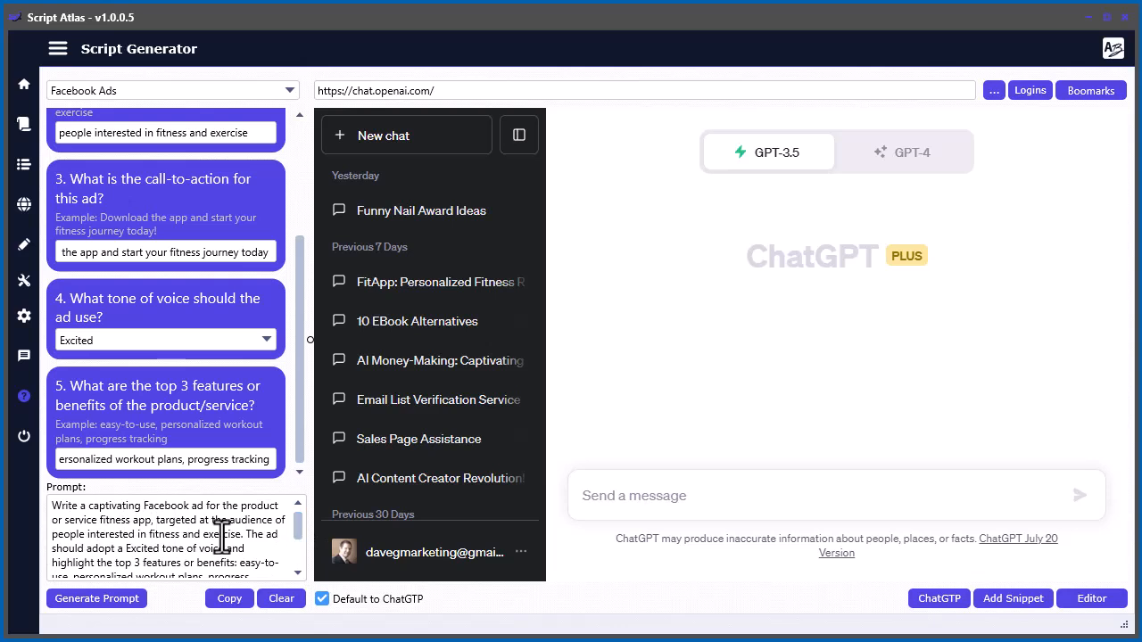
click(227, 598)
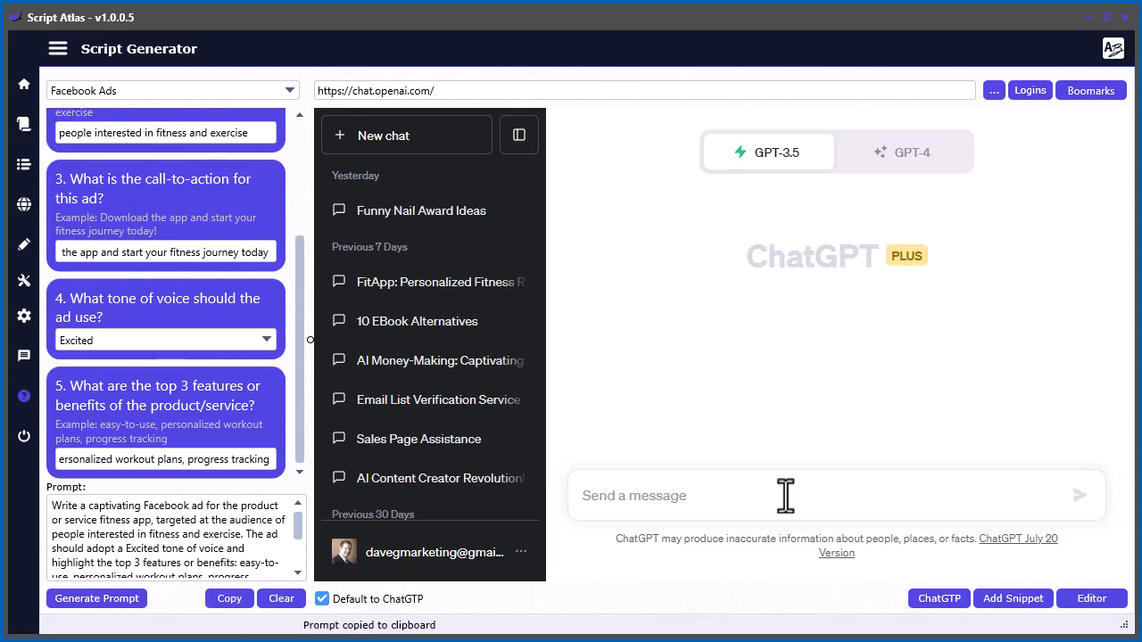
- Paste the copied prompt into the ChatGPT message box and send it
click(709, 495)
key(ctrl+v)
click(1079, 491)
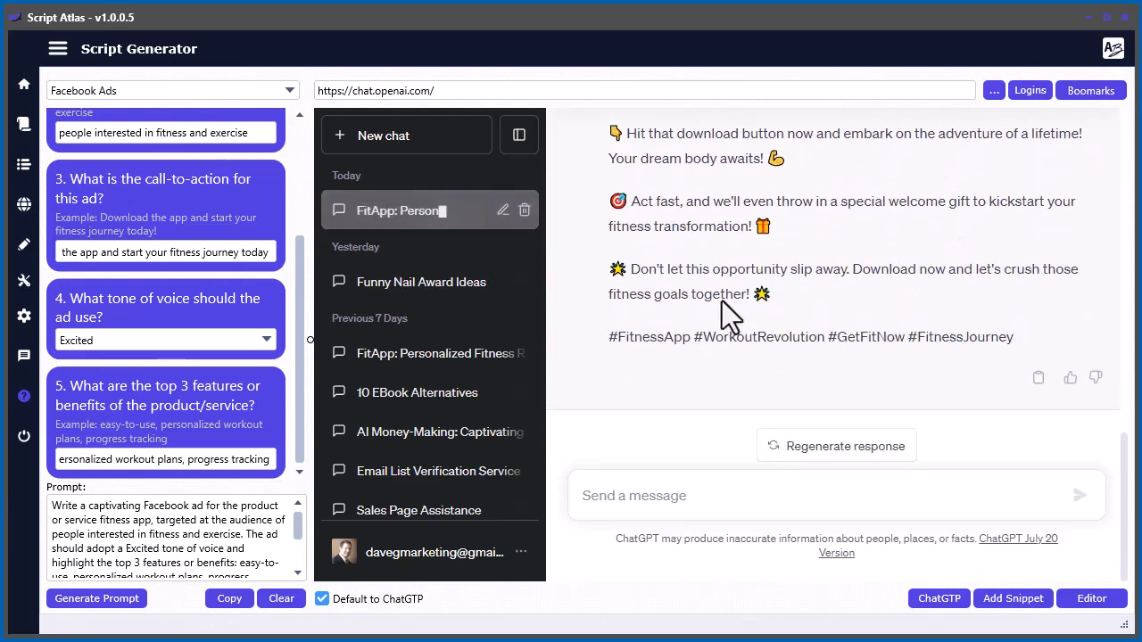
- Read through the Facebook ad that ChatGPT wrote for the fitness app
scroll(747, 332, up, 3)
scroll(749, 336, up, 15)
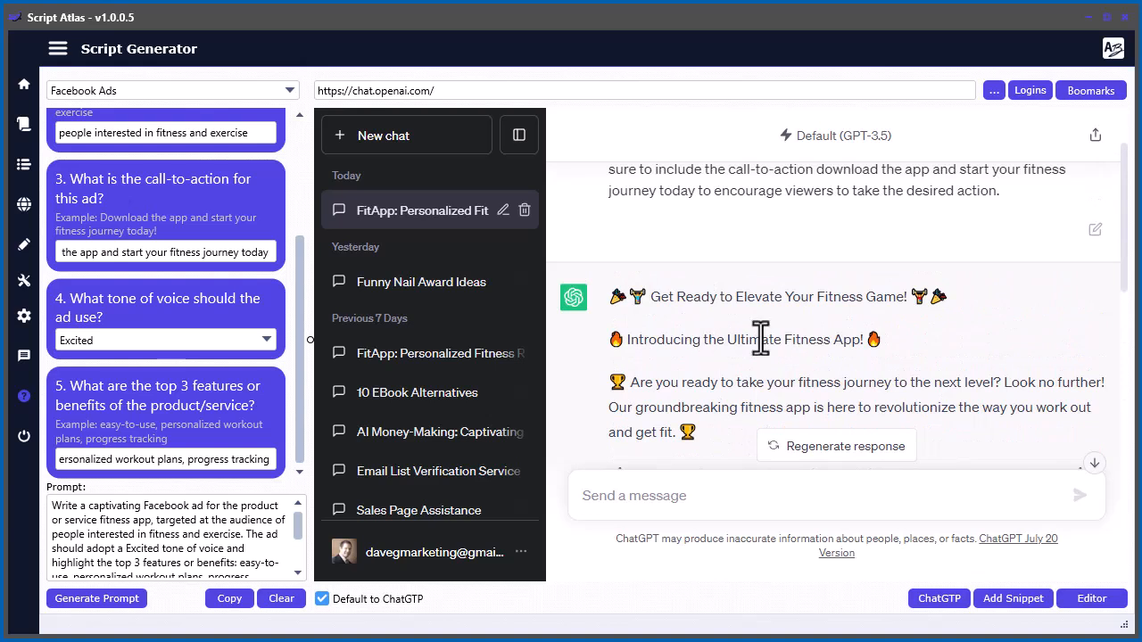
scroll(728, 335, down, 1)
scroll(728, 334, down, 2)
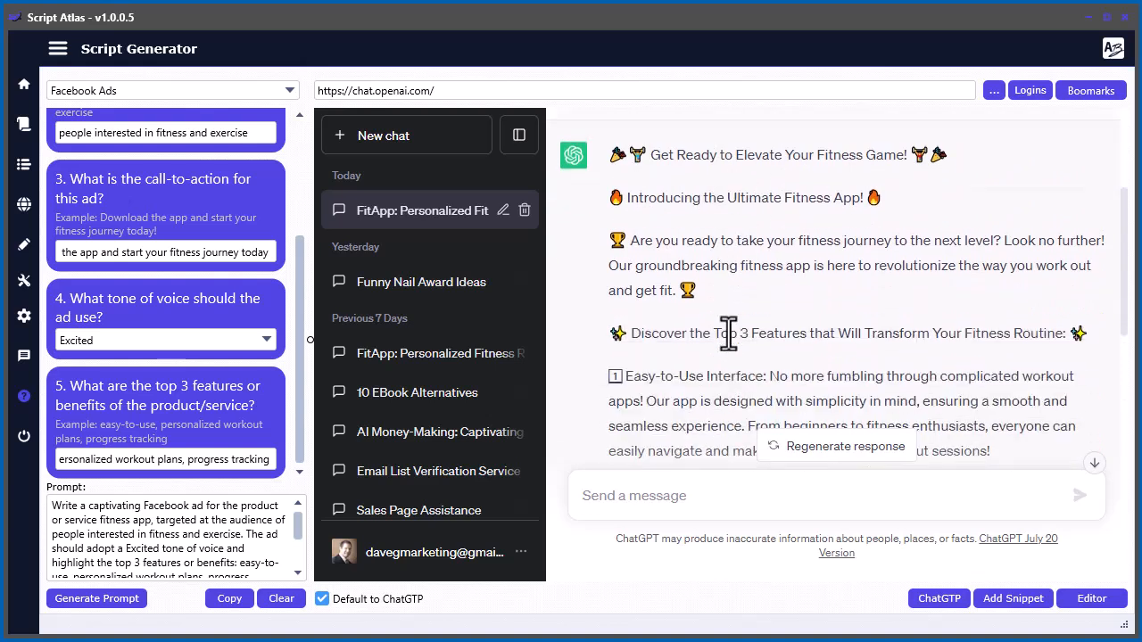
scroll(727, 335, up, 3)
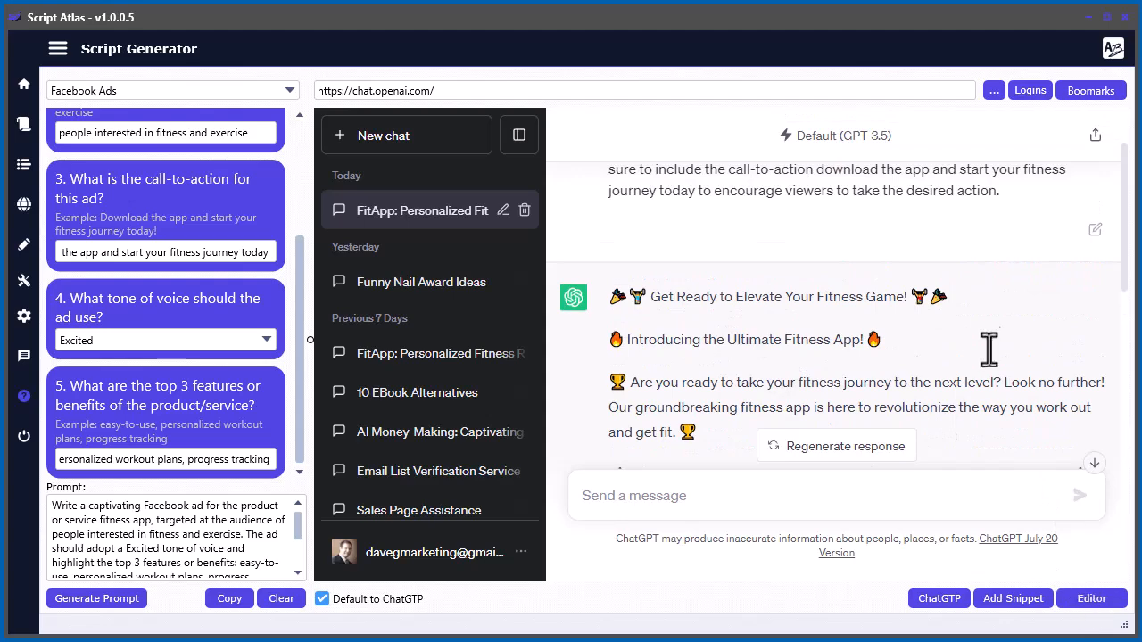
scroll(930, 355, down, 7)
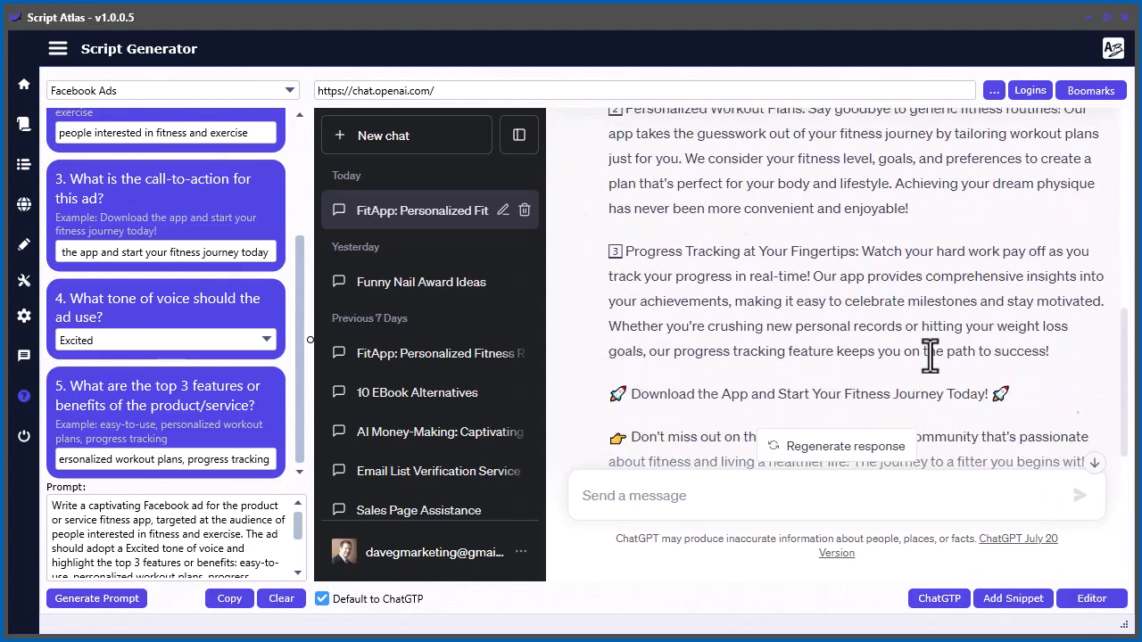
scroll(930, 354, up, 7)
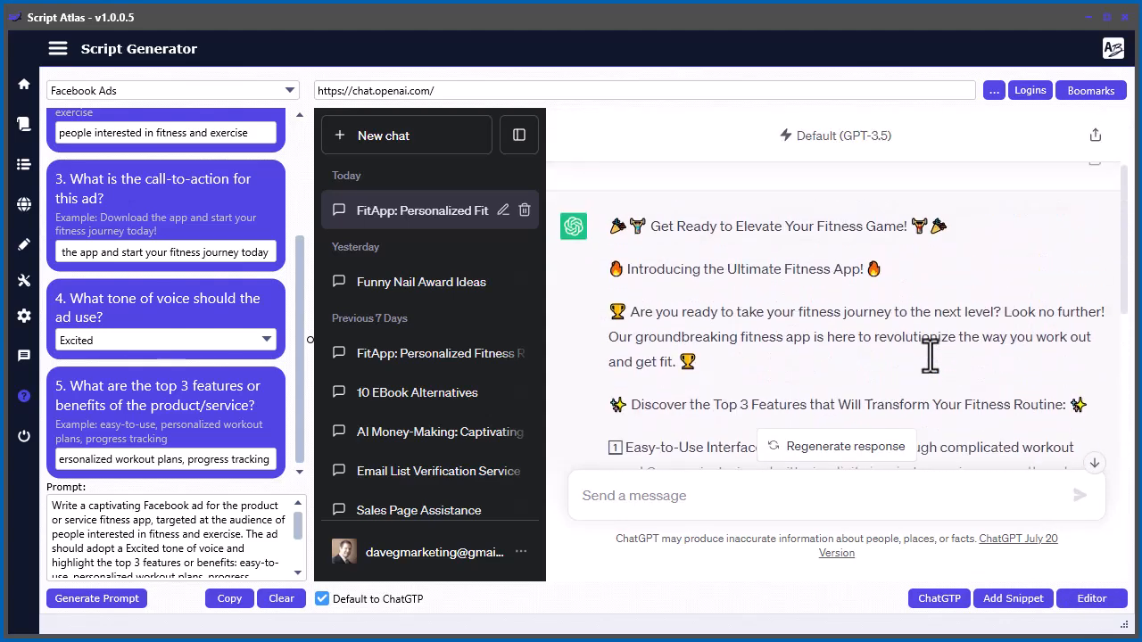
scroll(1003, 323, up, 1)
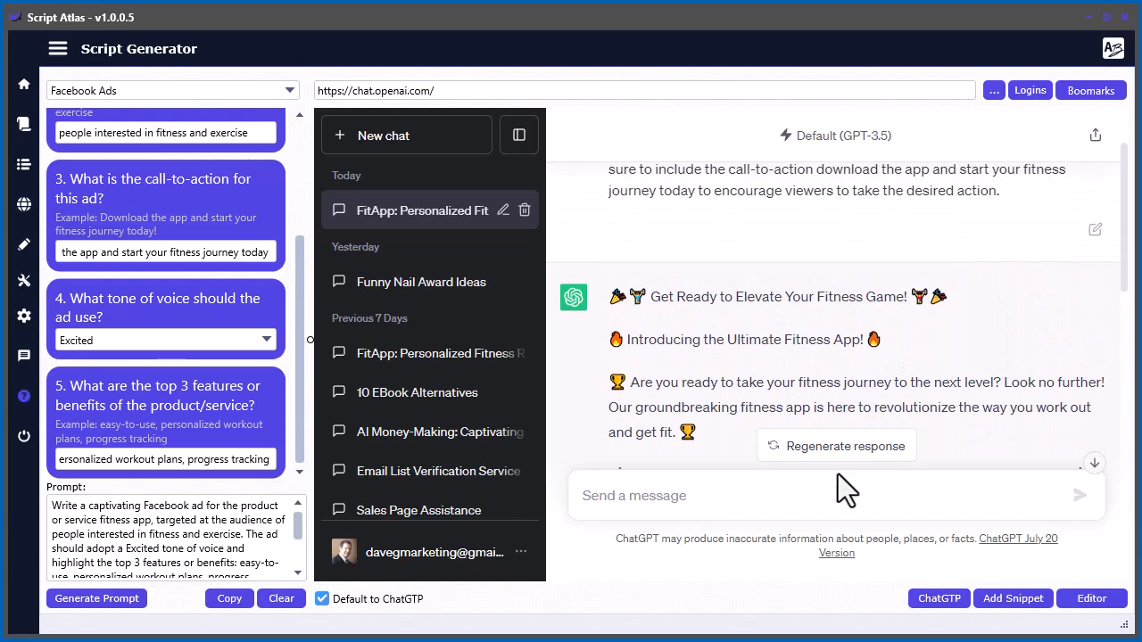
scroll(941, 332, down, 1)
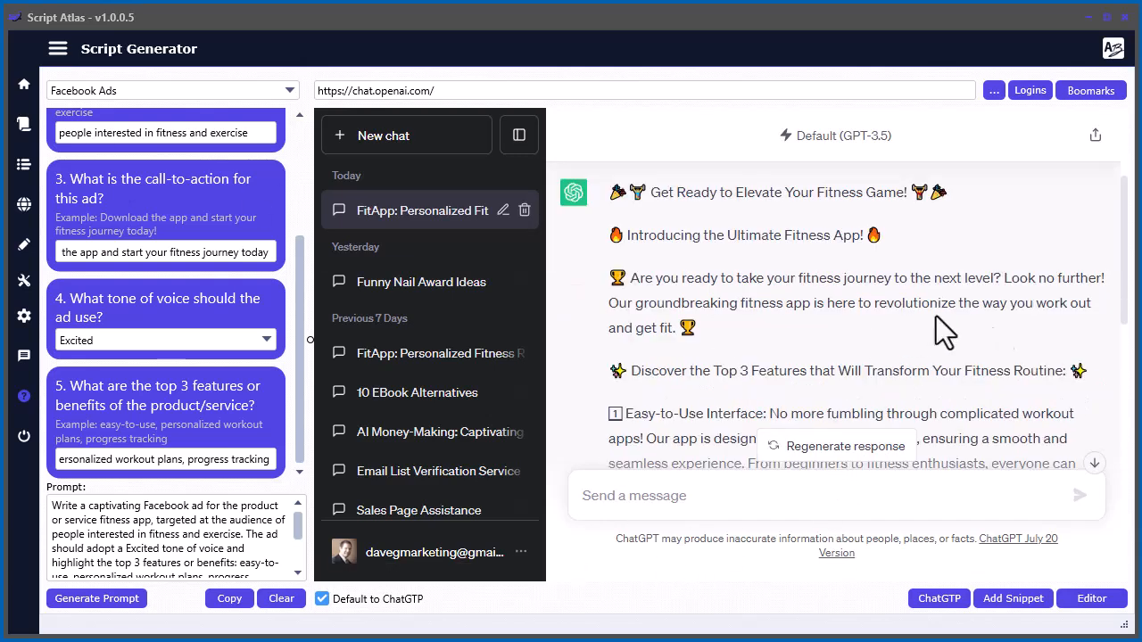
- Copy the full ChatGPT response and paste it into a blank Script Editor document
drag(1121, 280, 1116, 542)
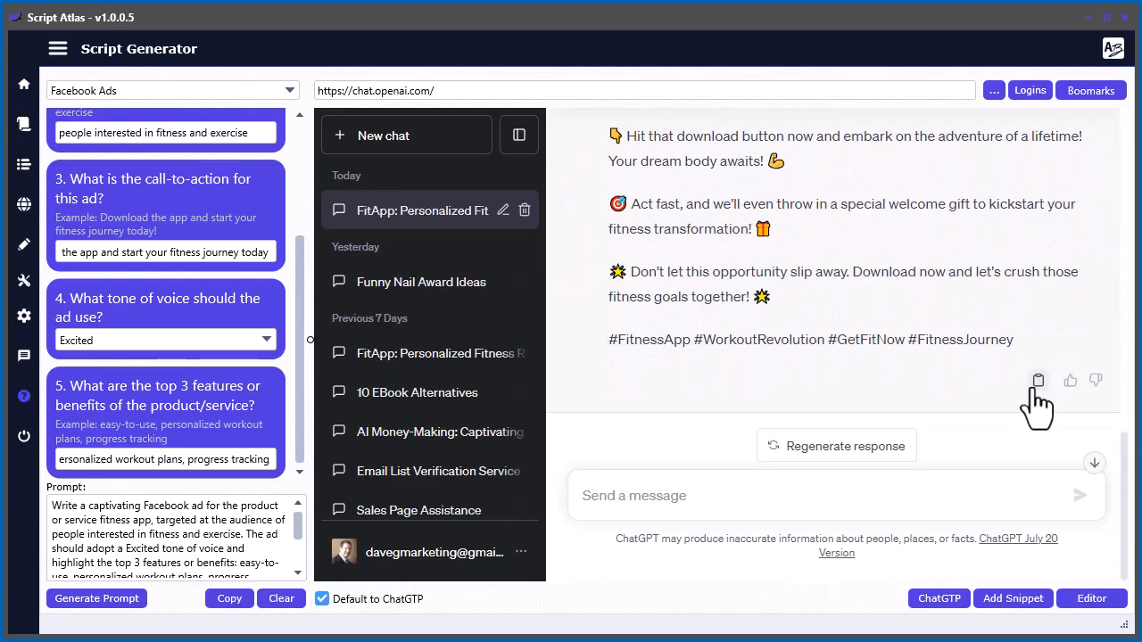
click(1090, 600)
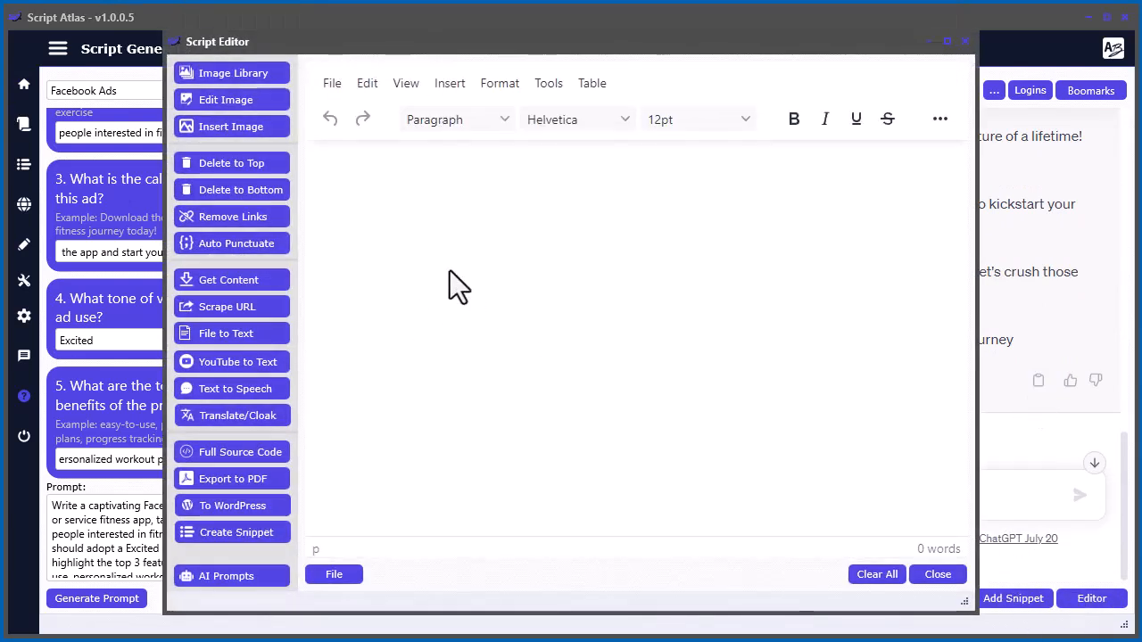
key(ctrl+v)
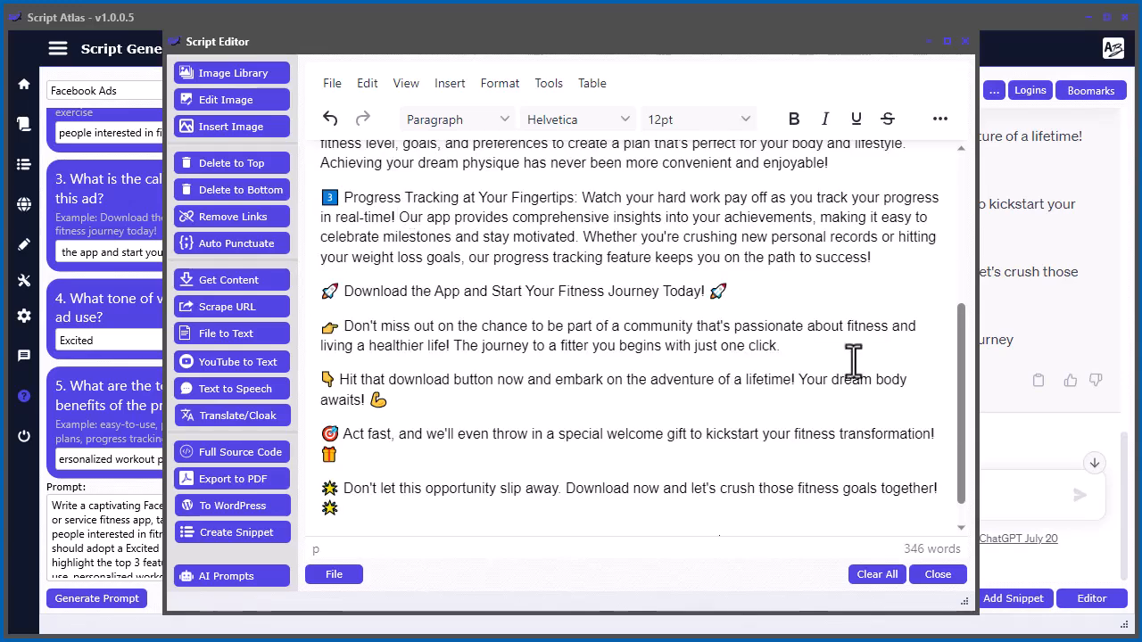
drag(961, 413, 965, 191)
drag(709, 41, 805, 0)
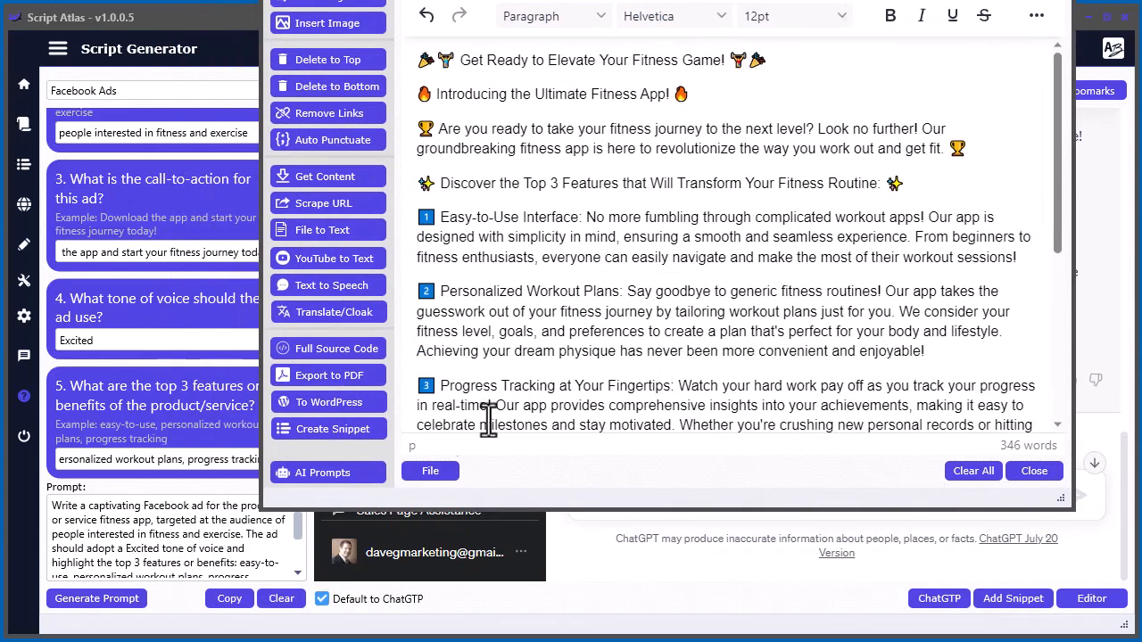
- Examine the Script Editor's file options for opening, saving and exporting, and close the editor
click(452, 470)
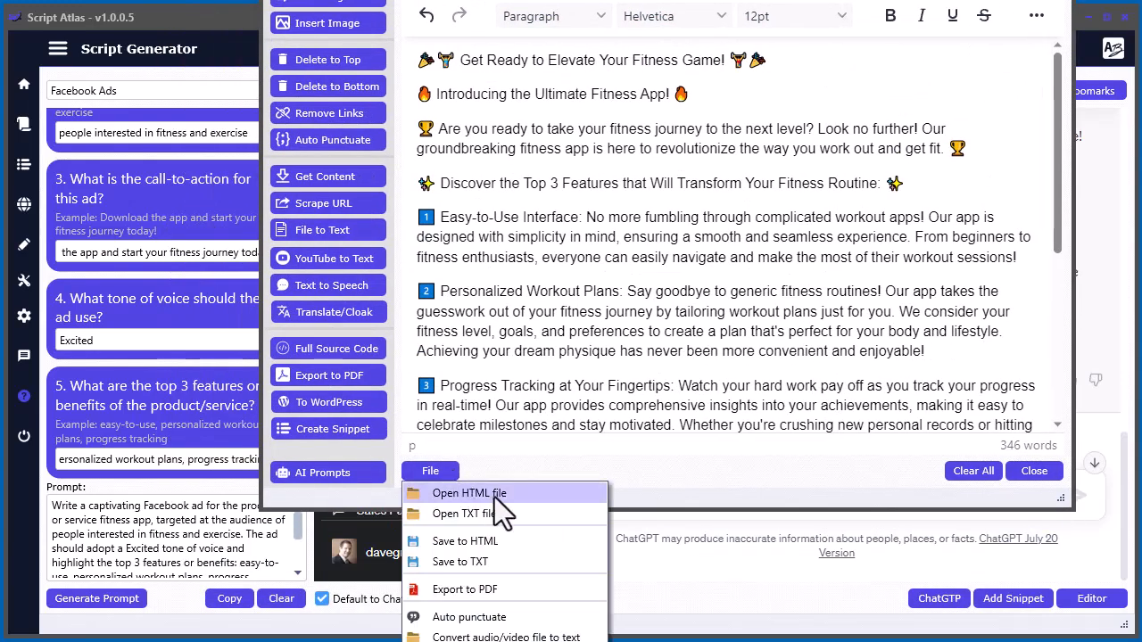
click(778, 314)
click(1034, 471)
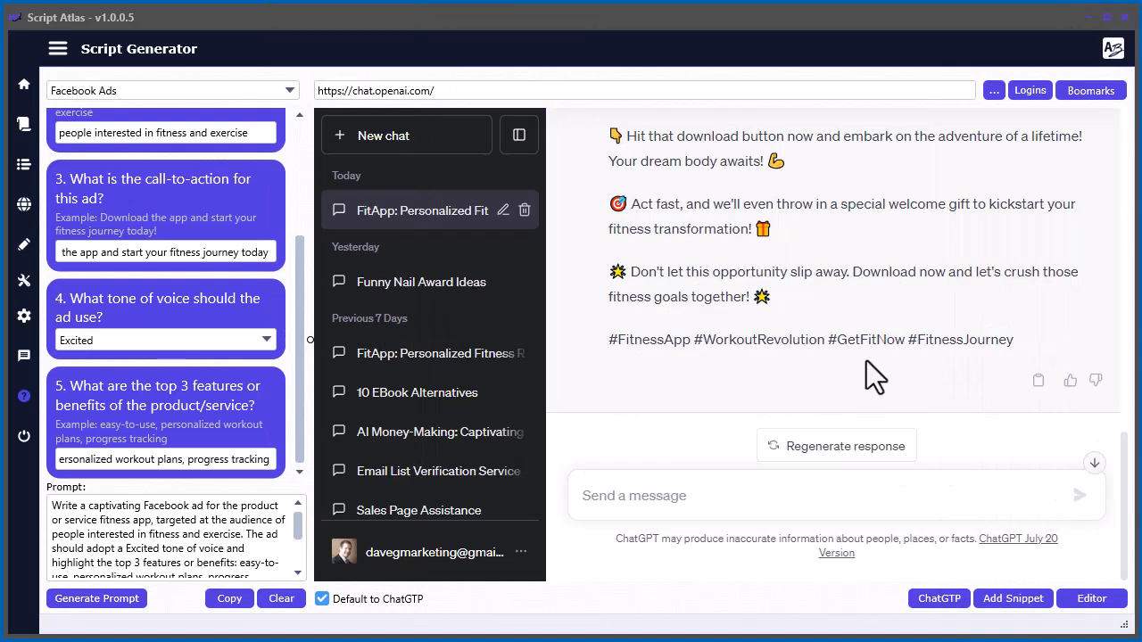
- Open the Add Snippet window, look at its custom category selection and text area, and close it
click(1013, 599)
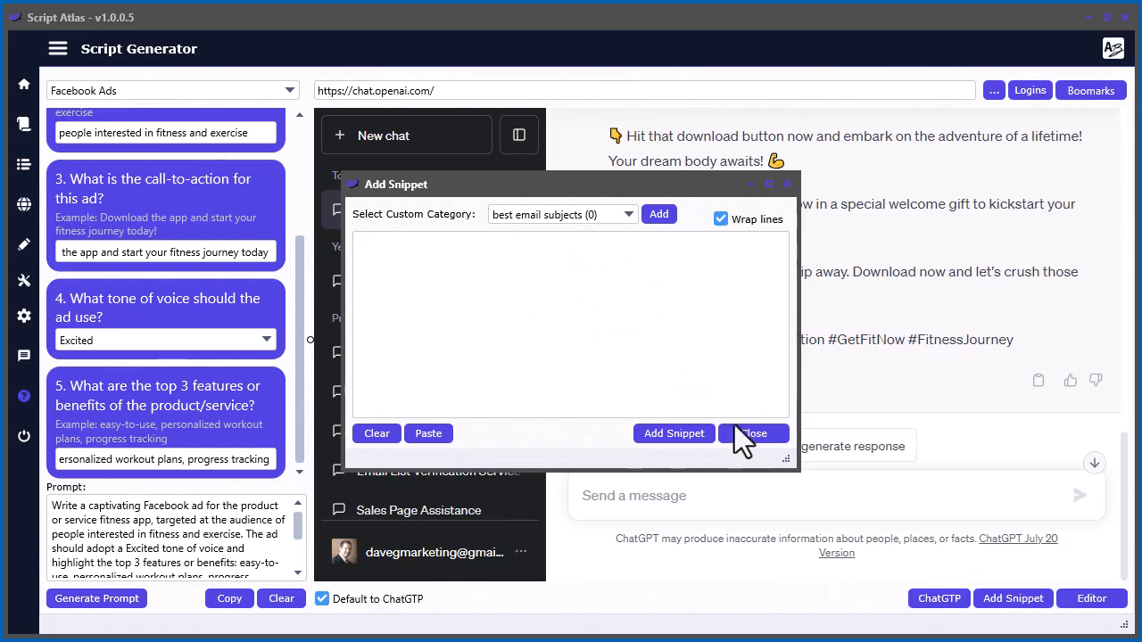
click(581, 222)
click(575, 403)
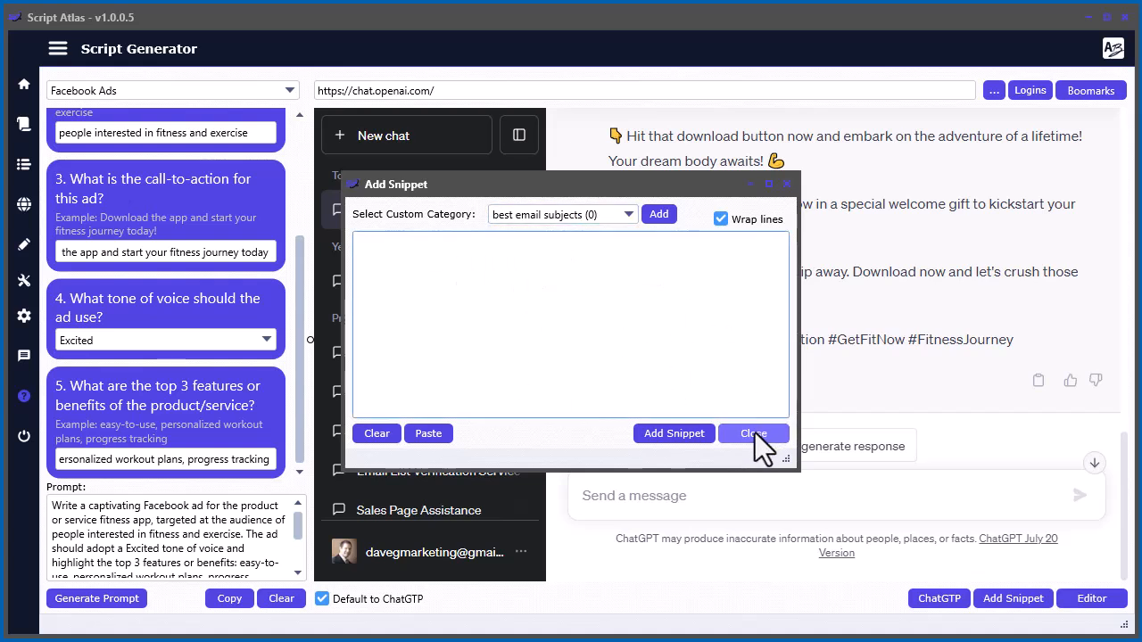
click(753, 433)
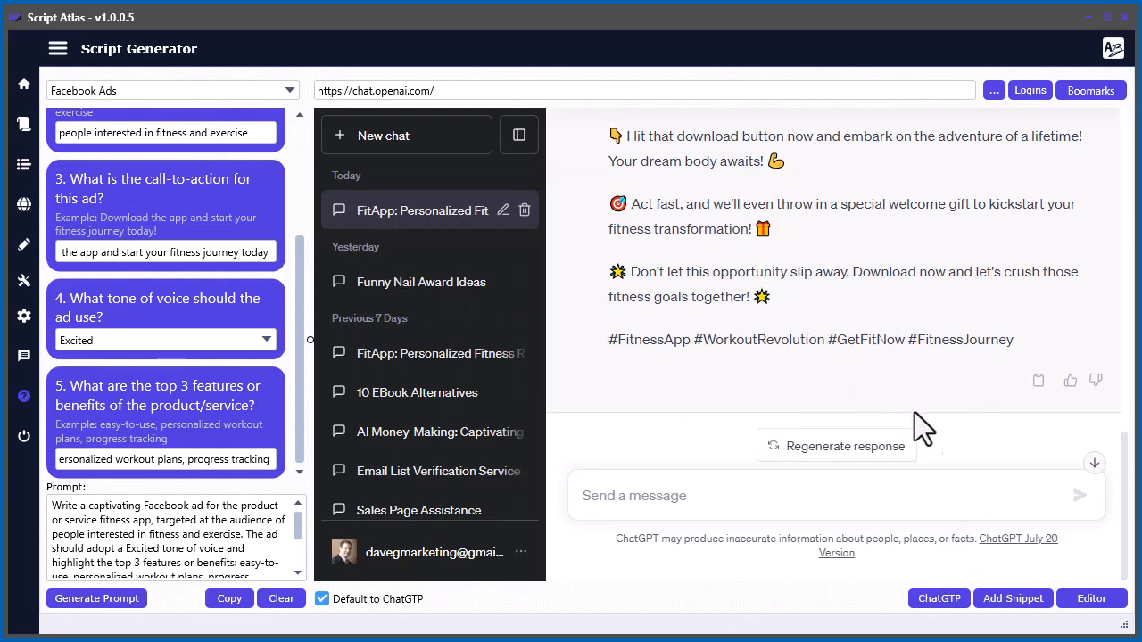
- Extract the ChatGPT chat content to the script editor
click(936, 599)
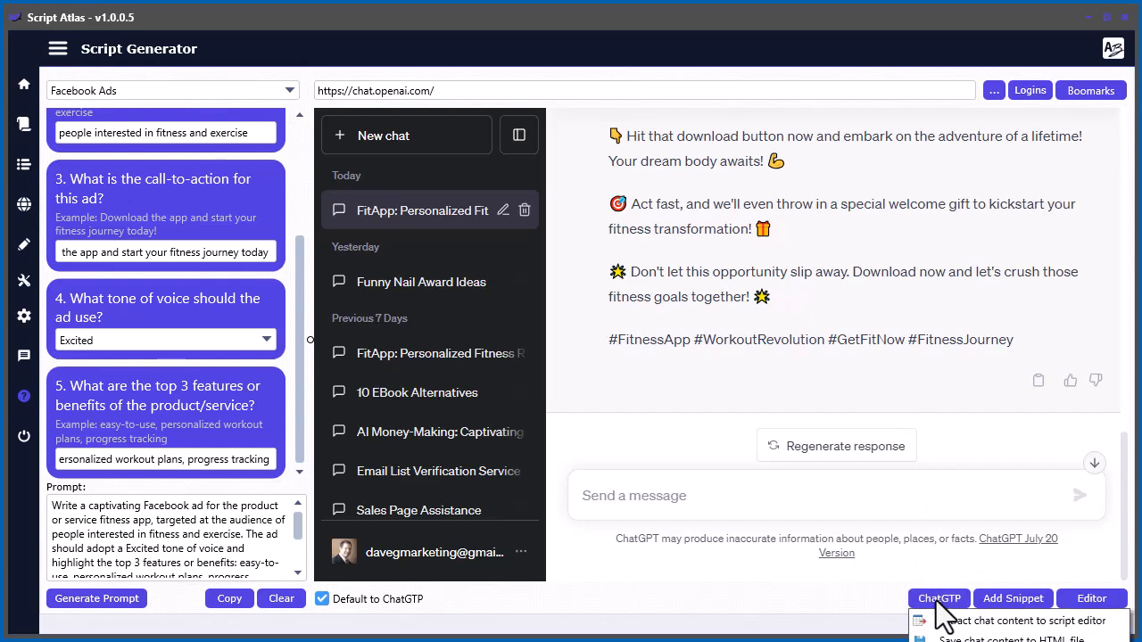
click(915, 11)
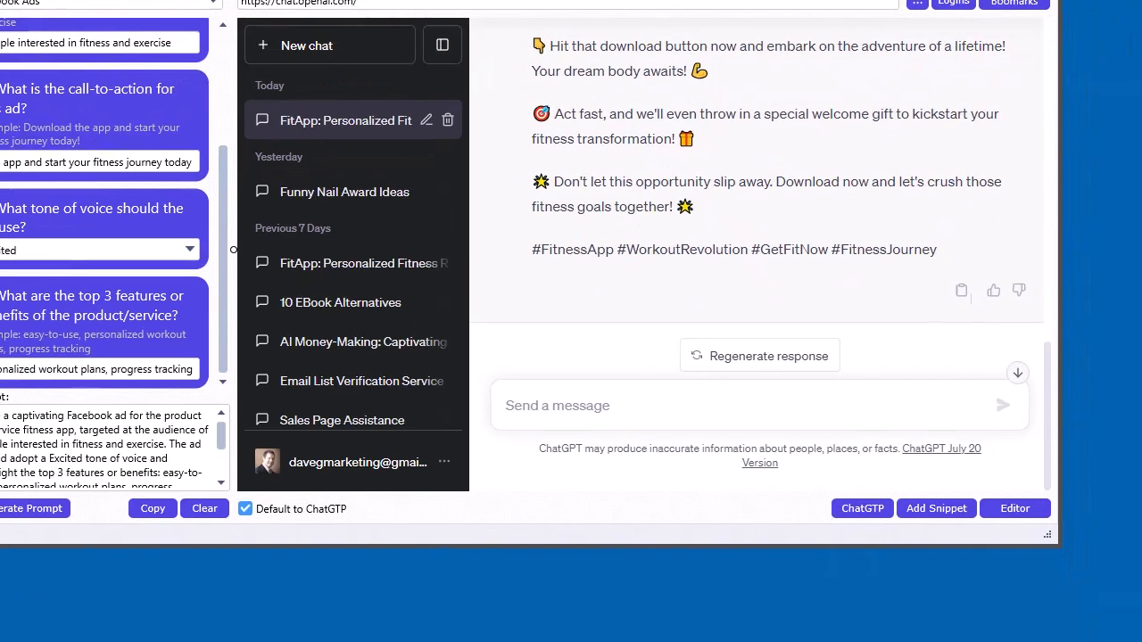
click(954, 602)
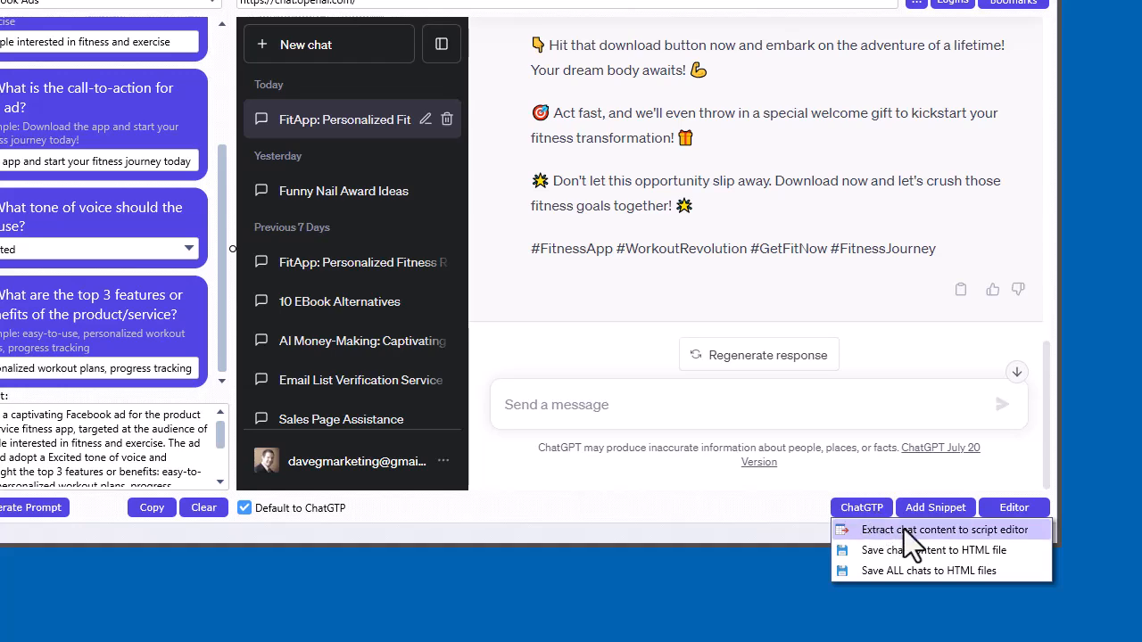
click(908, 529)
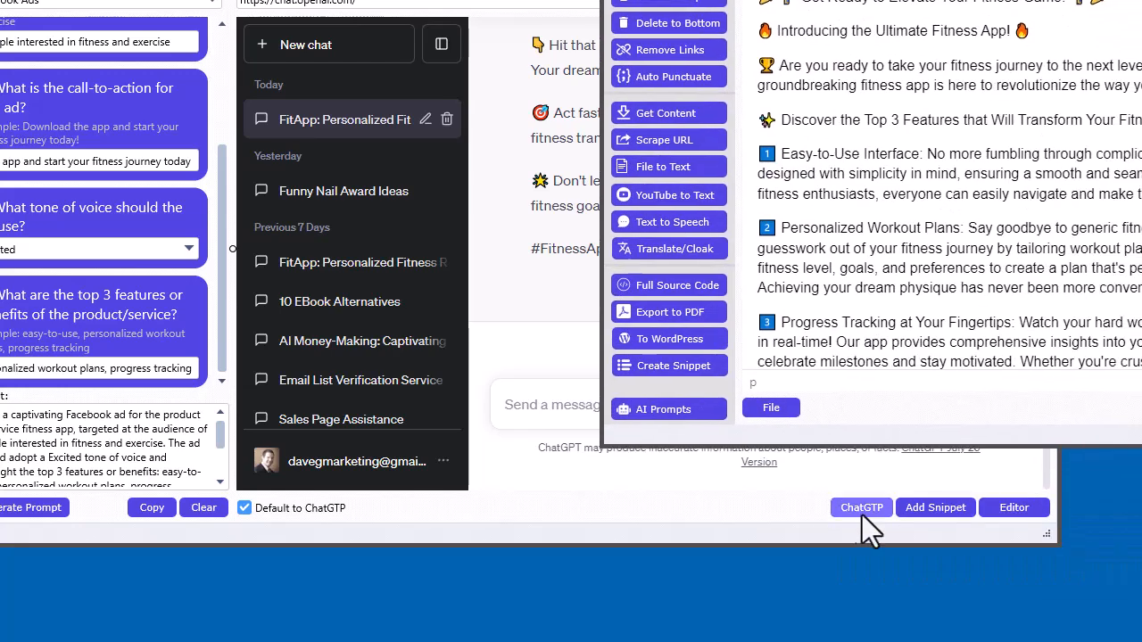
click(862, 513)
click(865, 532)
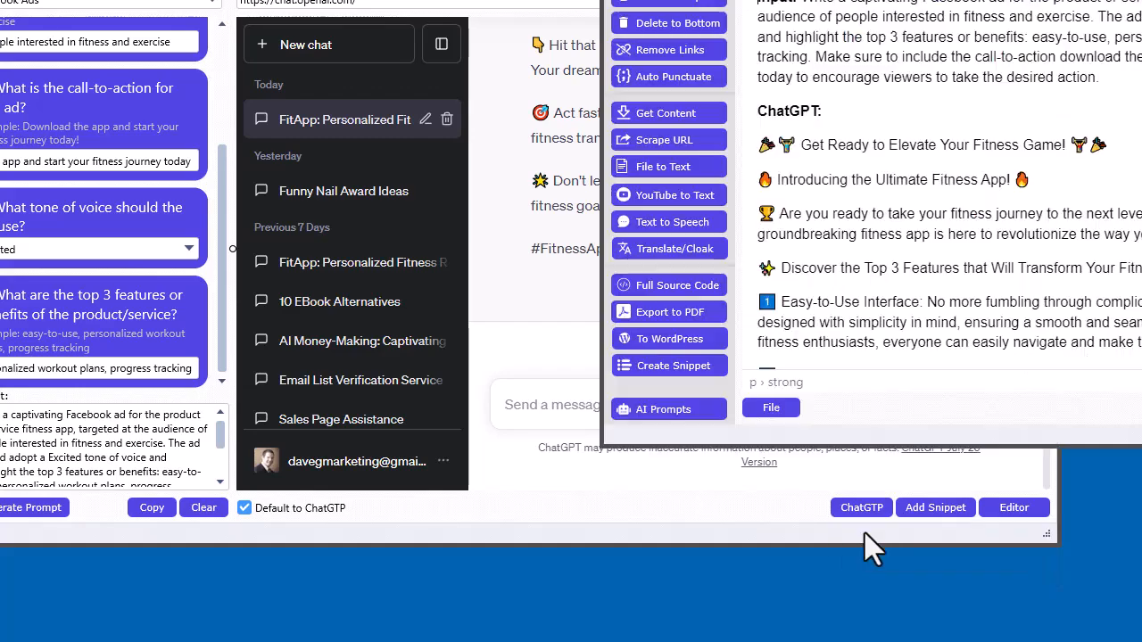
- Review the extracted input prompt and ChatGPT answer in the Script Editor down to the end, and close the editor
drag(1026, 0, 757, 2)
scroll(814, 365, down, 6)
scroll(814, 364, up, 4)
scroll(815, 364, up, 3)
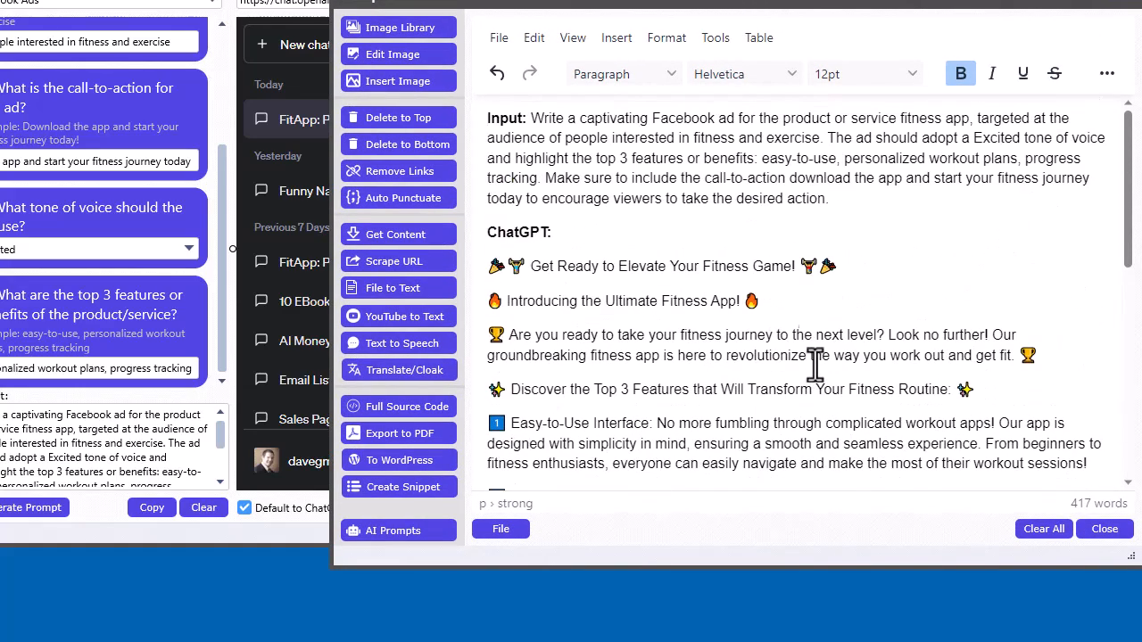
drag(520, 119, 581, 200)
drag(519, 234, 577, 335)
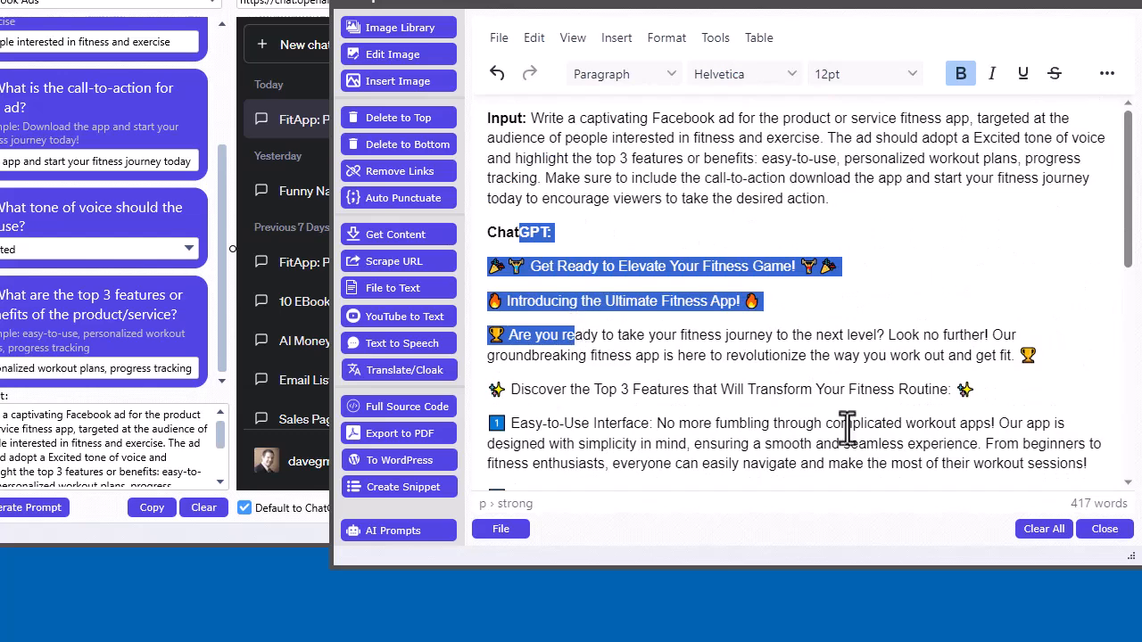
scroll(865, 440, down, 6)
drag(781, 5, 1141, 0)
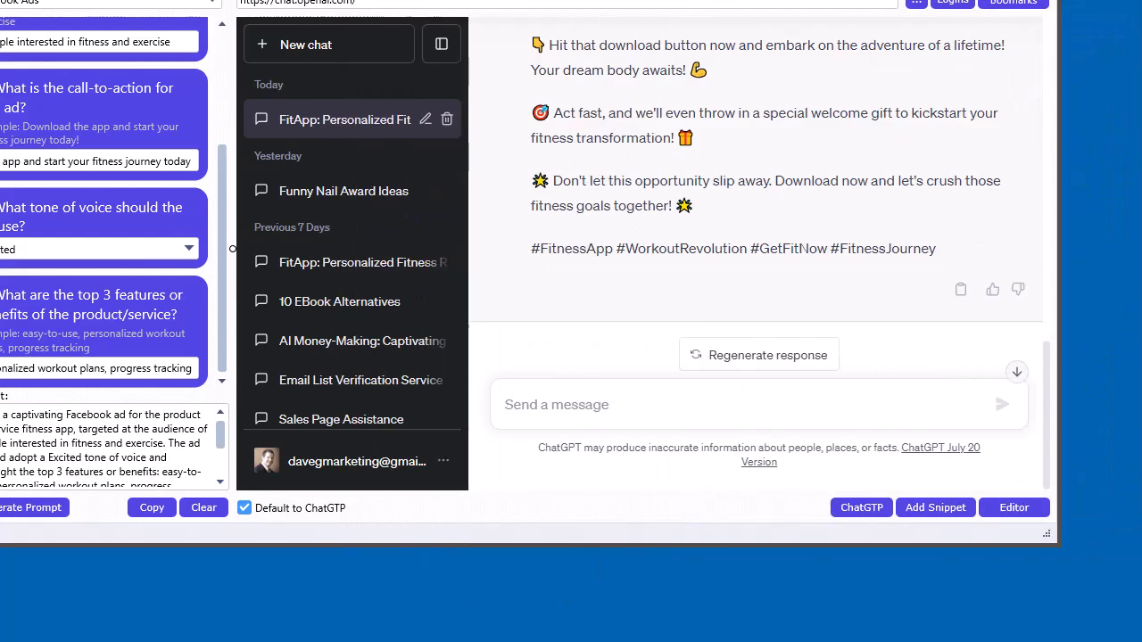
- Extract the chat content to the script editor again, examine the file save and export options, and close the editor
click(861, 508)
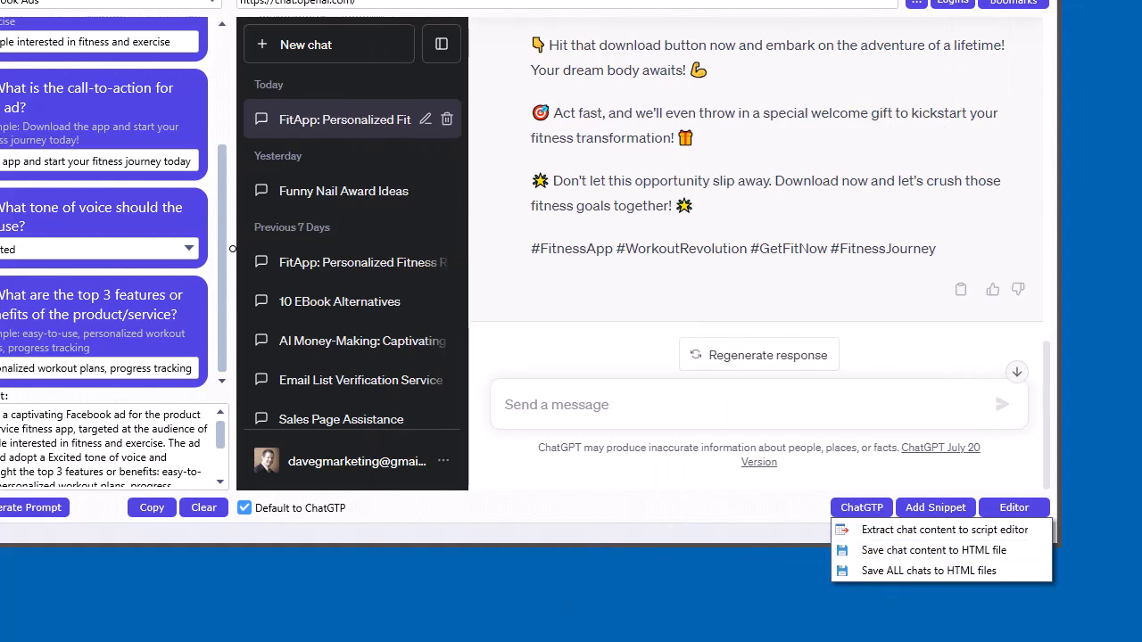
click(944, 530)
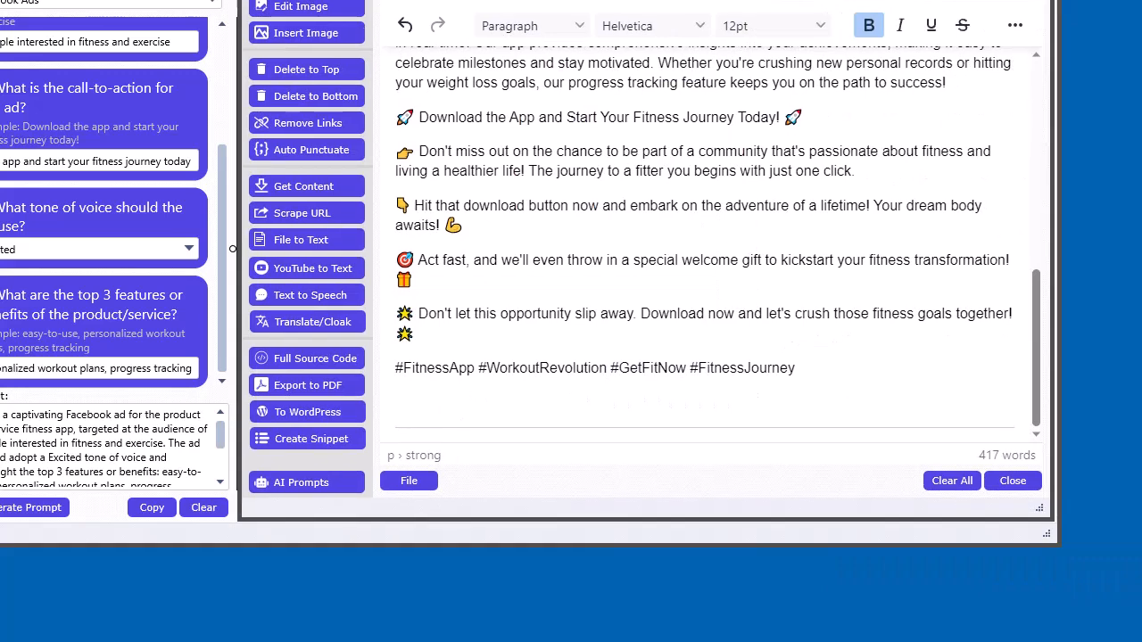
click(408, 481)
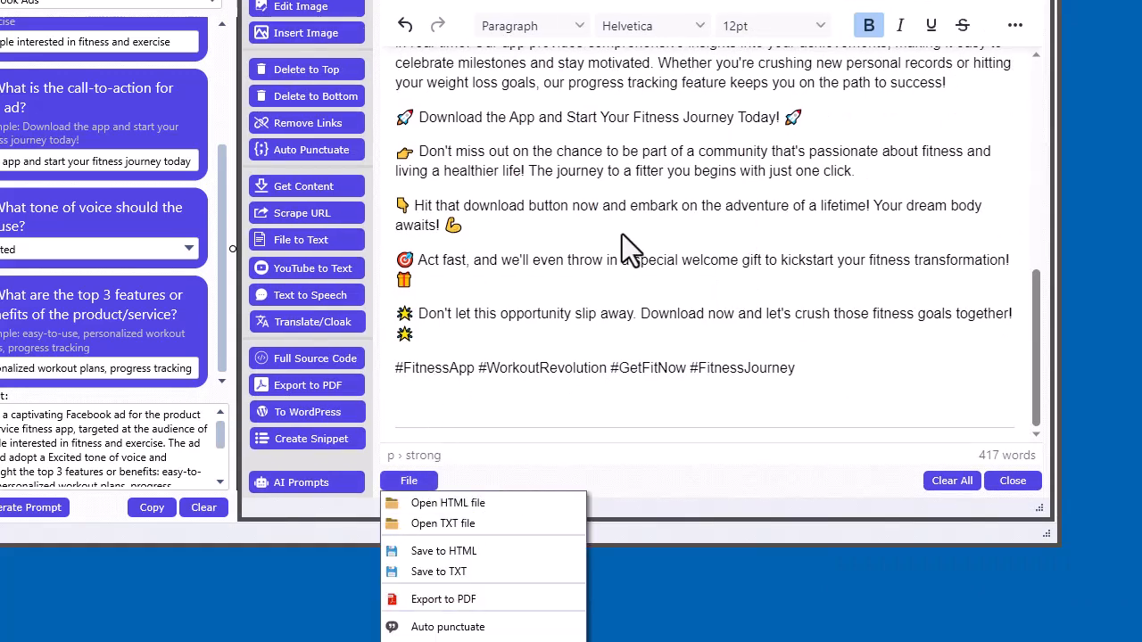
key(alt+F4)
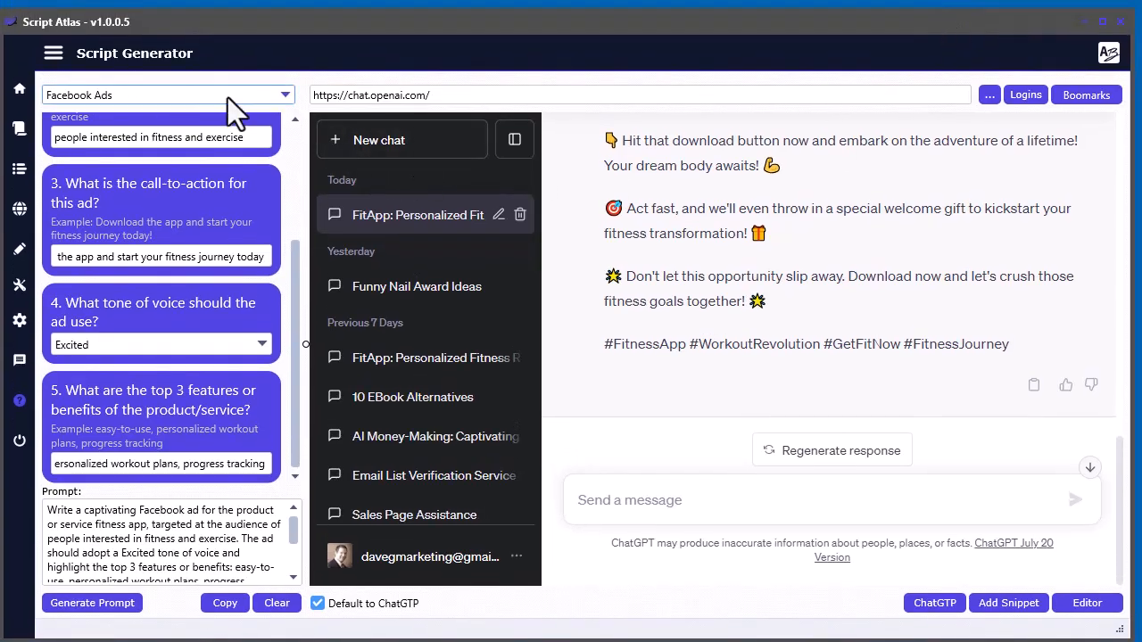
- Open the LinkedIn Ads script from the Advertisements category of the scripts library
click(20, 129)
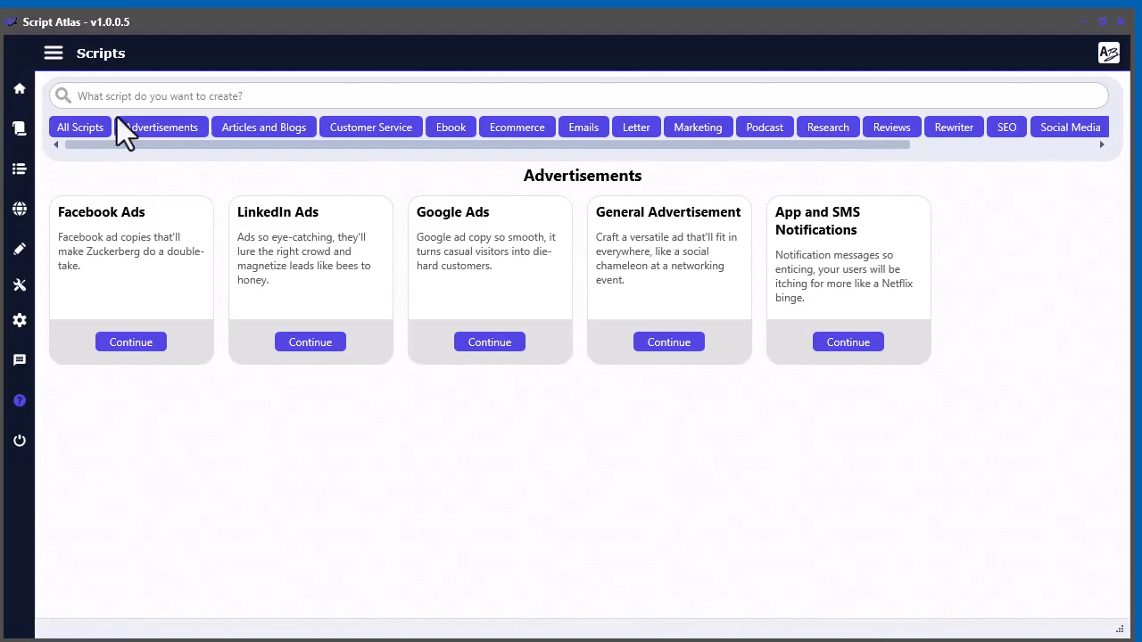
click(191, 130)
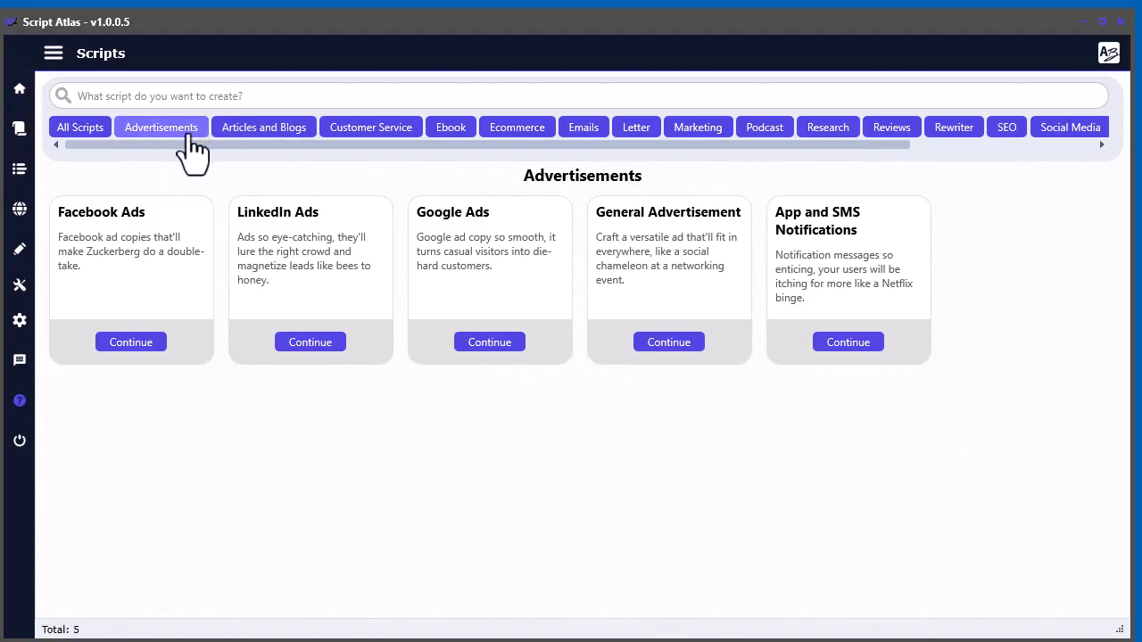
click(310, 342)
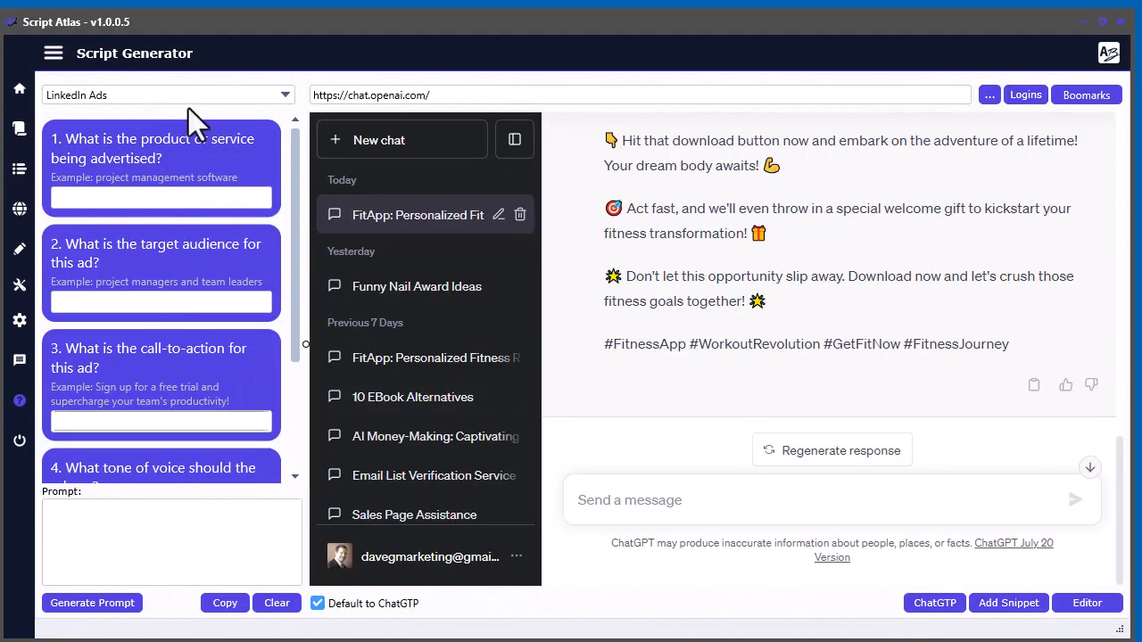
- Switch the Script Generator to other scripts from its script selector, ending with the Unique Value Proposition script
click(186, 96)
click(167, 216)
click(165, 97)
click(178, 148)
click(235, 95)
drag(291, 135, 290, 176)
click(290, 176)
click(94, 353)
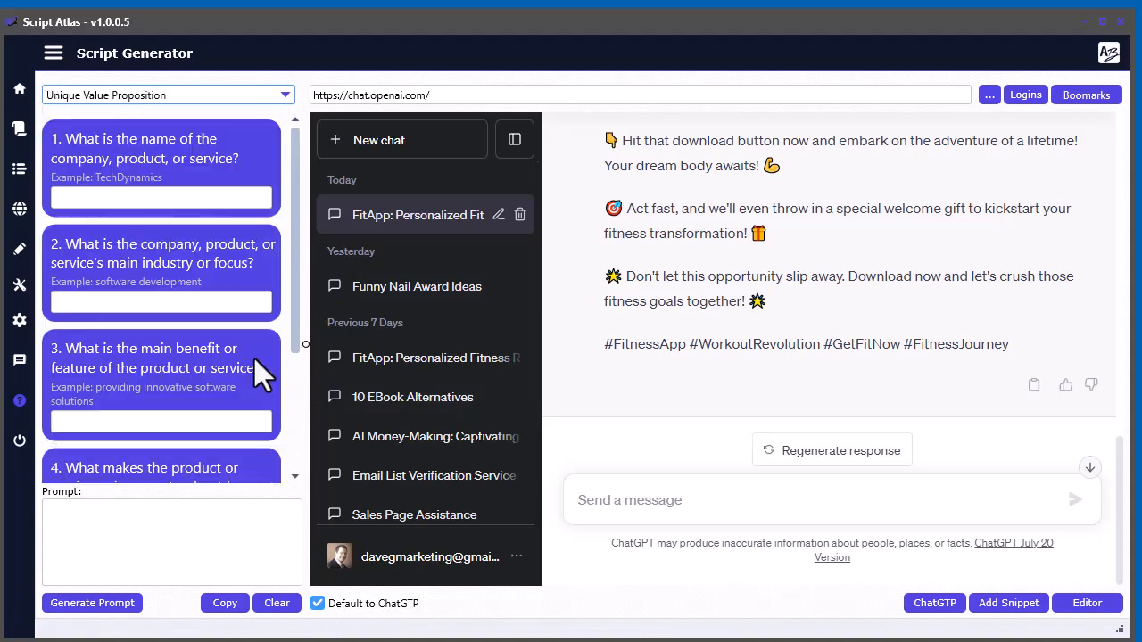
- Search all scripts in the library for "product" and open the Product Titles script
click(20, 134)
click(92, 124)
click(264, 96)
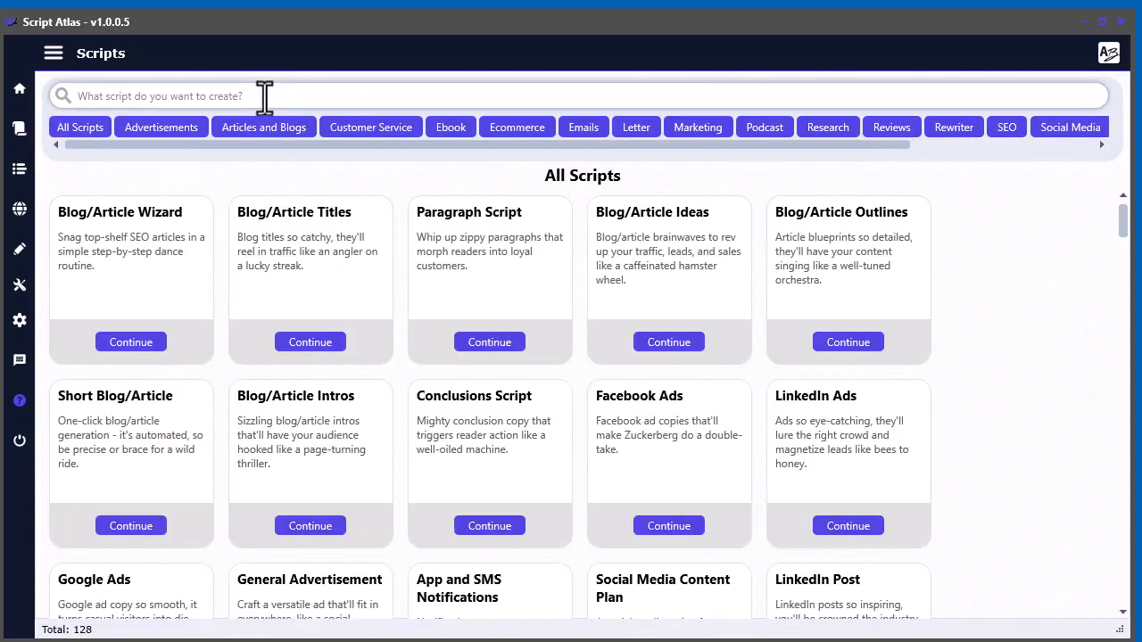
text(product)
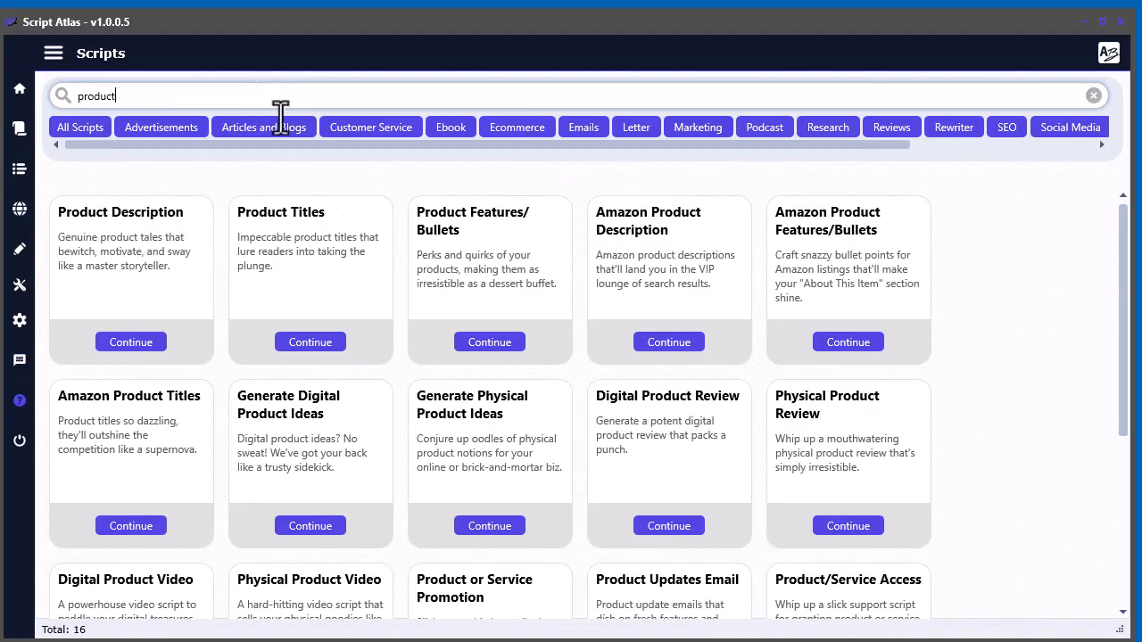
scroll(747, 355, down, 3)
scroll(642, 394, up, 3)
click(303, 343)
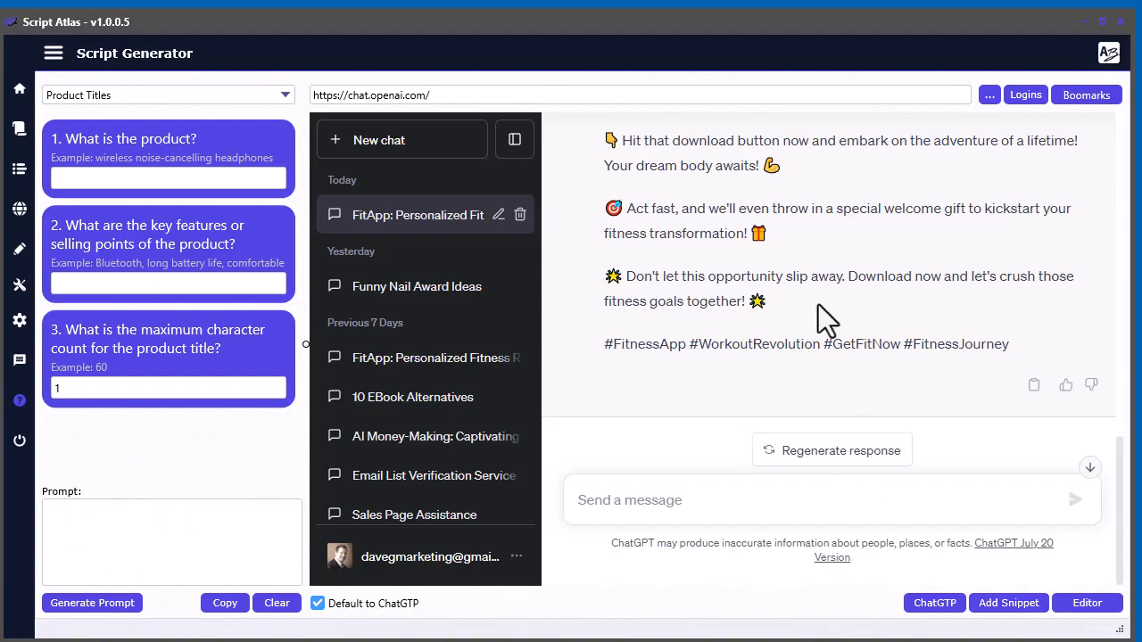
- Return to the scripts library, look through the product scripts, and show the Ebook category
click(21, 131)
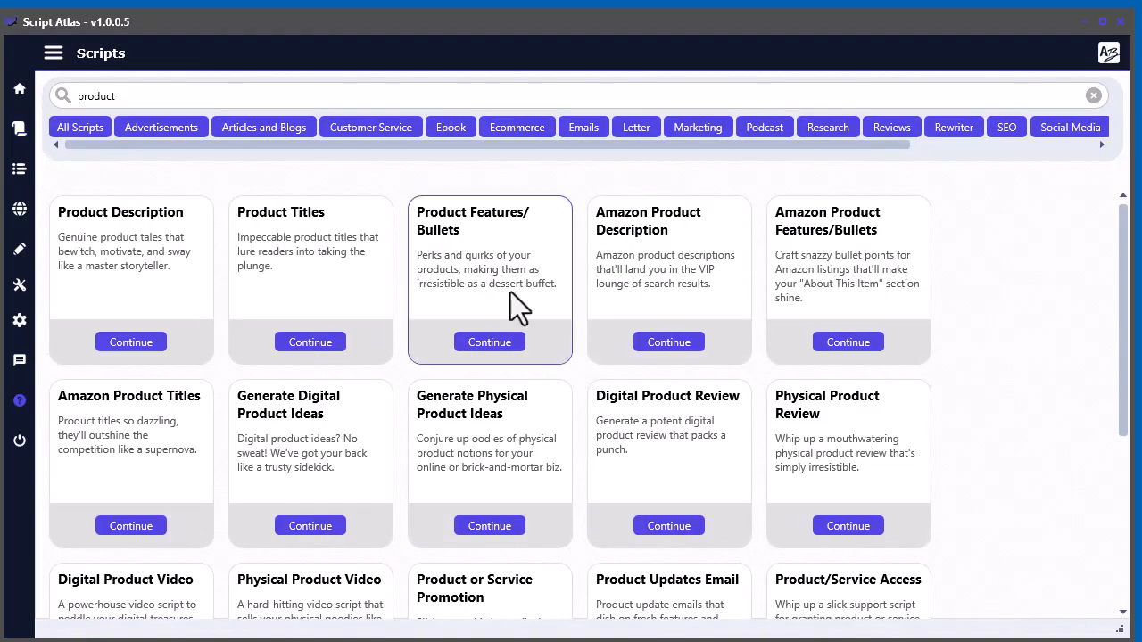
scroll(1056, 419, down, 4)
scroll(1062, 437, up, 5)
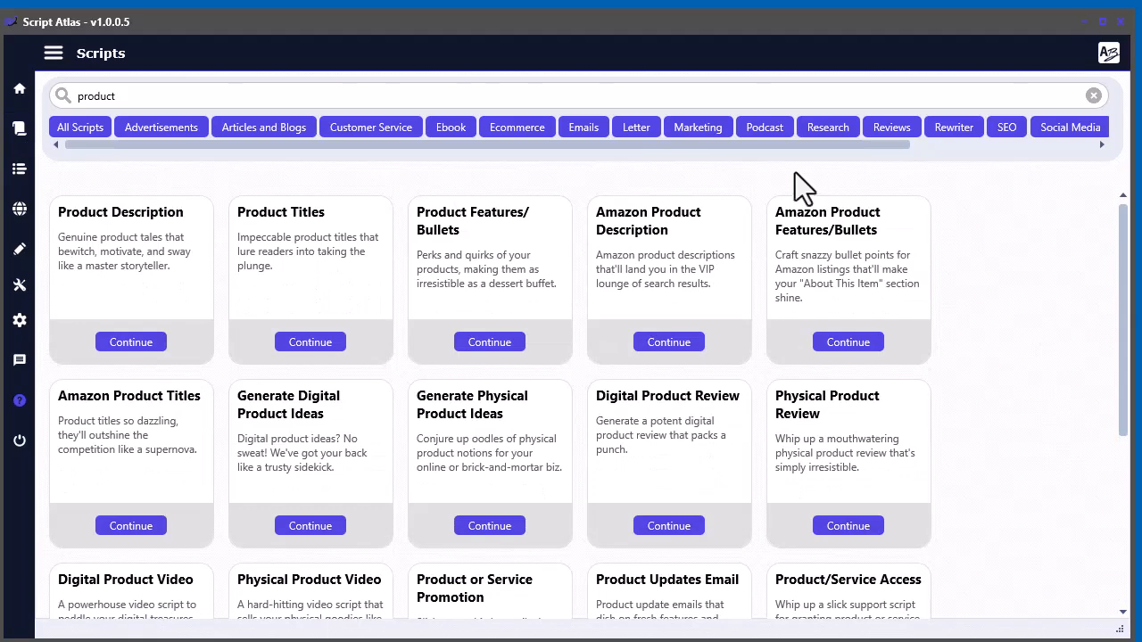
click(451, 129)
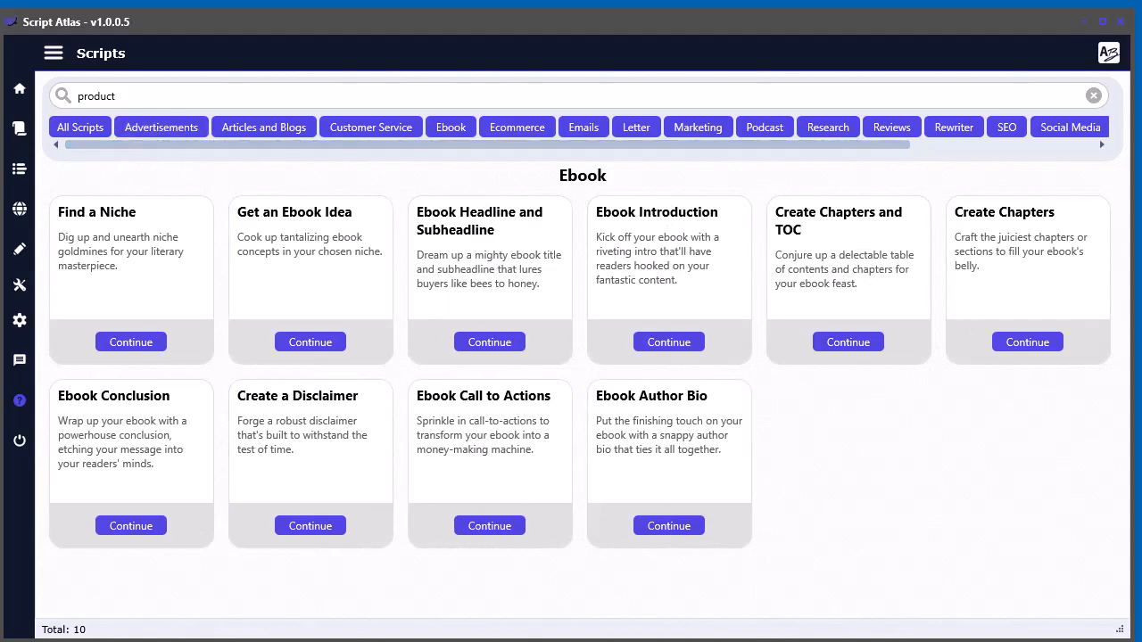
- Bring the Script Editor into view, examine its additional formatting tools and the extracted ad text up to the input prompt, and move it away
drag(1141, 25, 803, 0)
drag(679, 0, 663, 35)
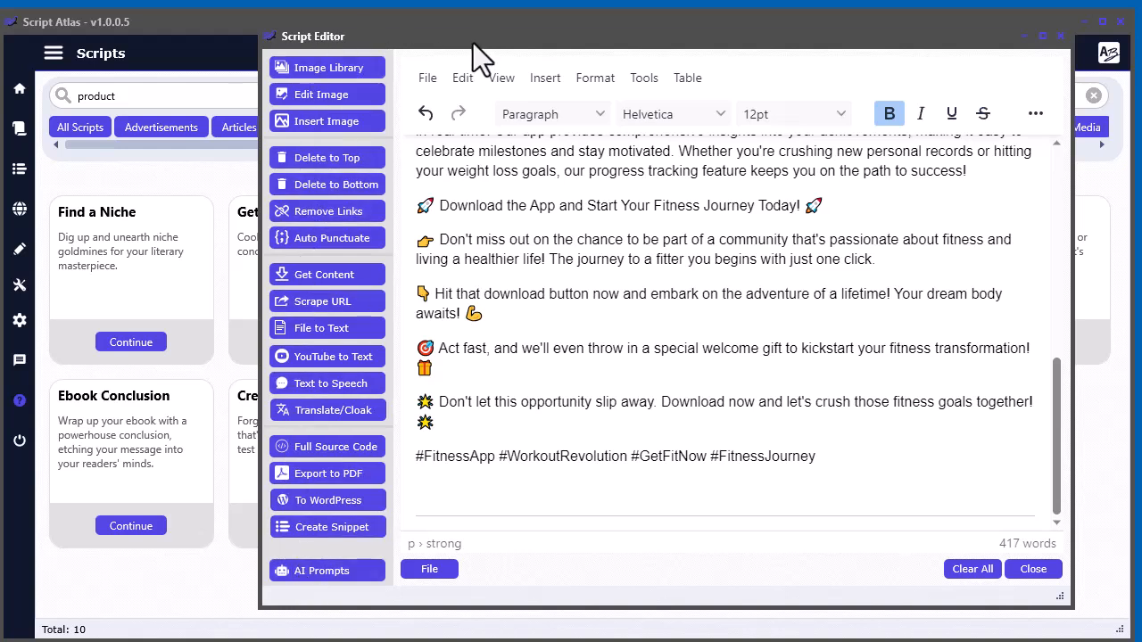
click(1033, 115)
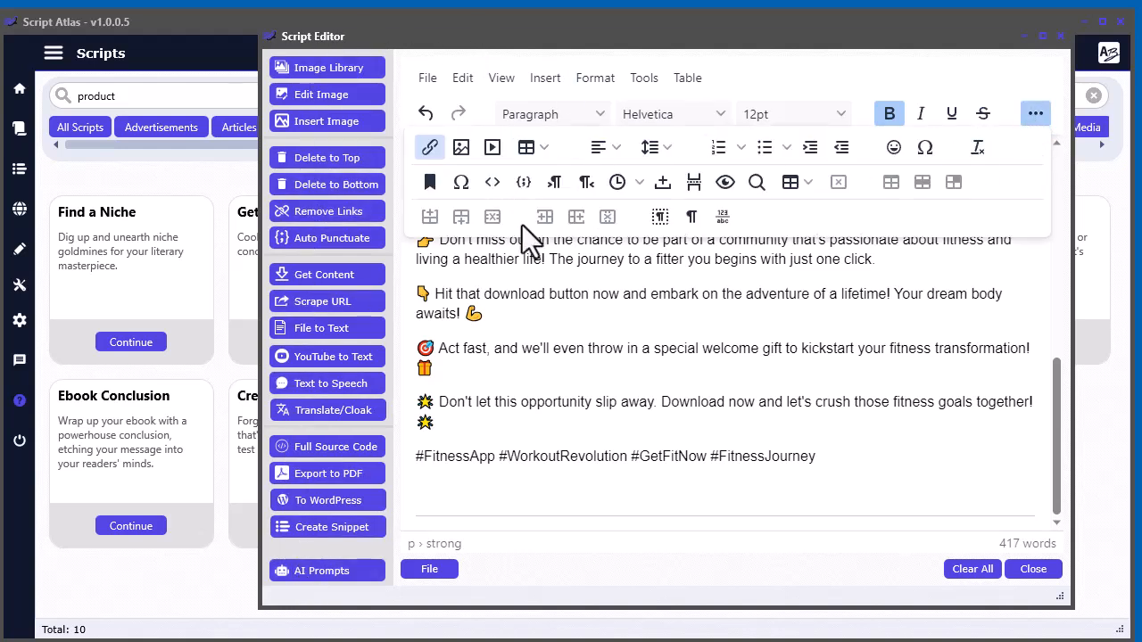
click(832, 359)
scroll(908, 445, up, 3)
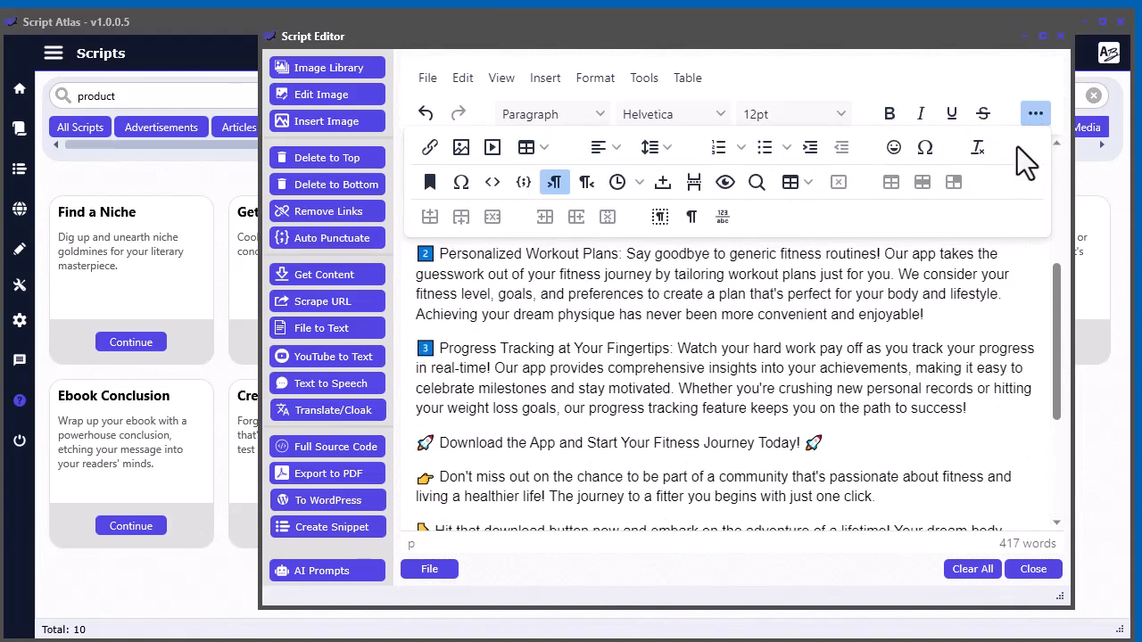
click(1033, 116)
scroll(866, 383, up, 4)
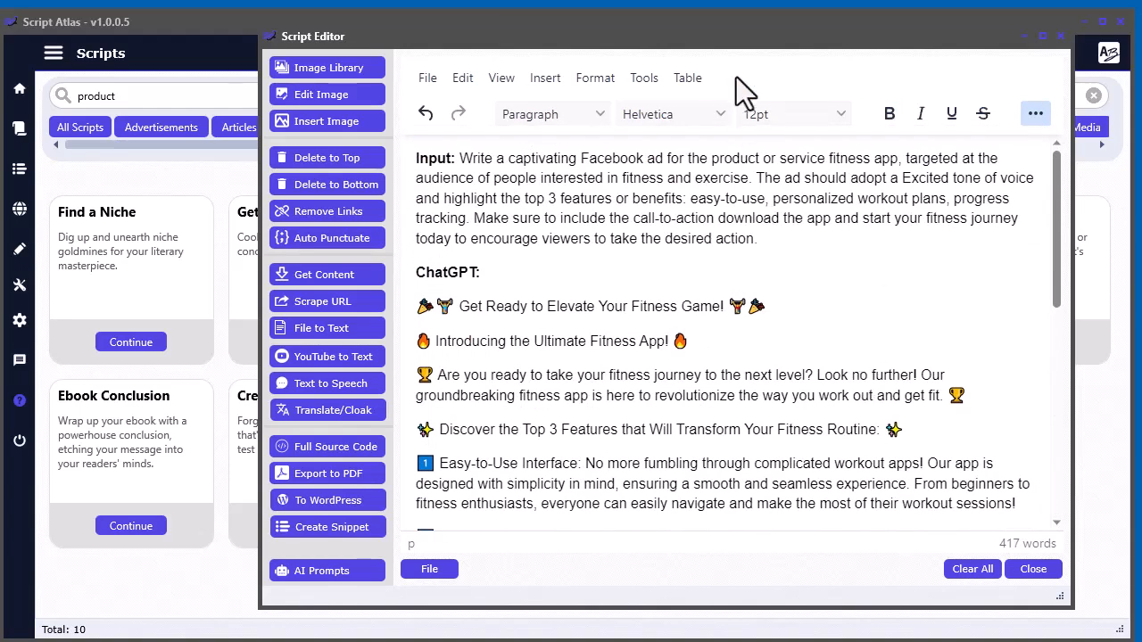
drag(655, 39, 1140, 142)
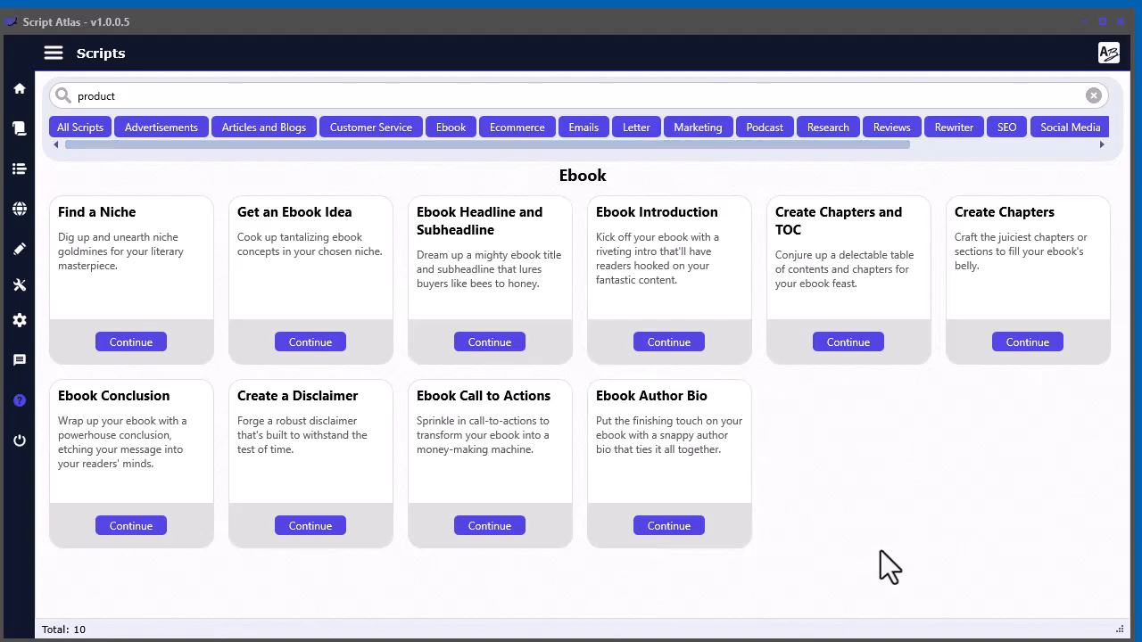
- Open the Ebook Introduction script and review its questions and the ChatGPT conversation back to the original Facebook ad prompt
click(671, 344)
scroll(167, 470, down, 2)
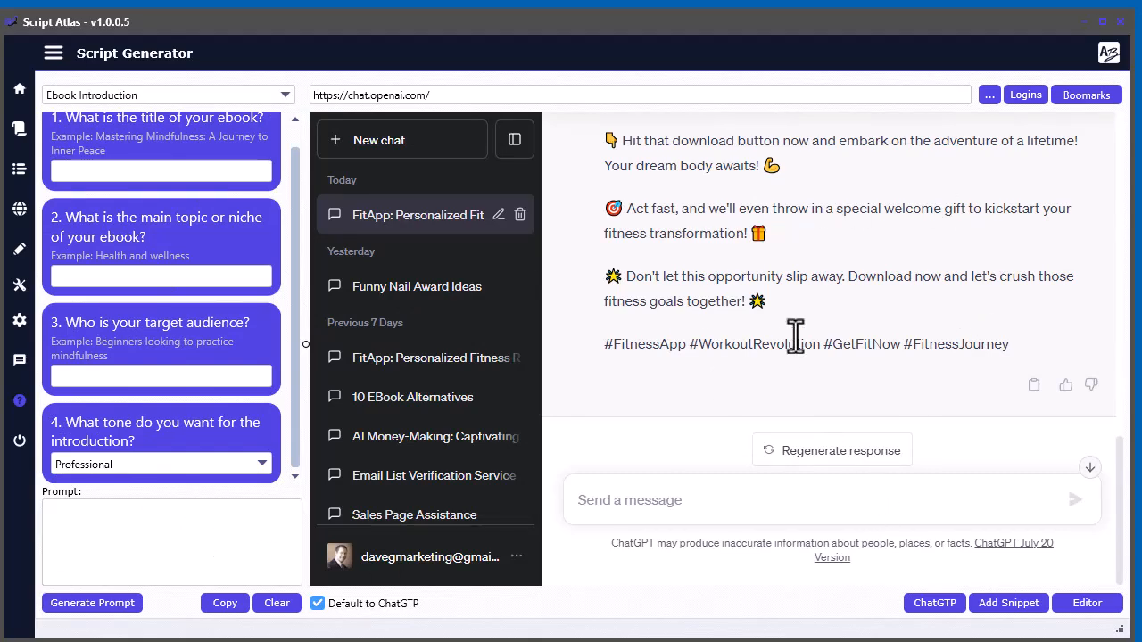
scroll(817, 357, up, 15)
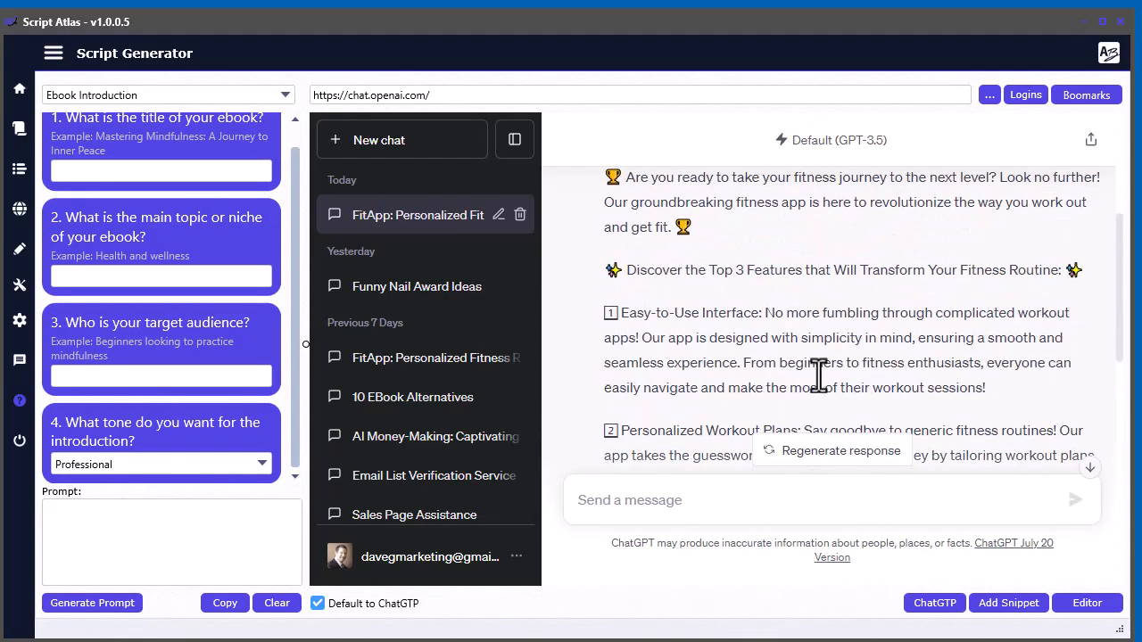
scroll(816, 377, up, 1)
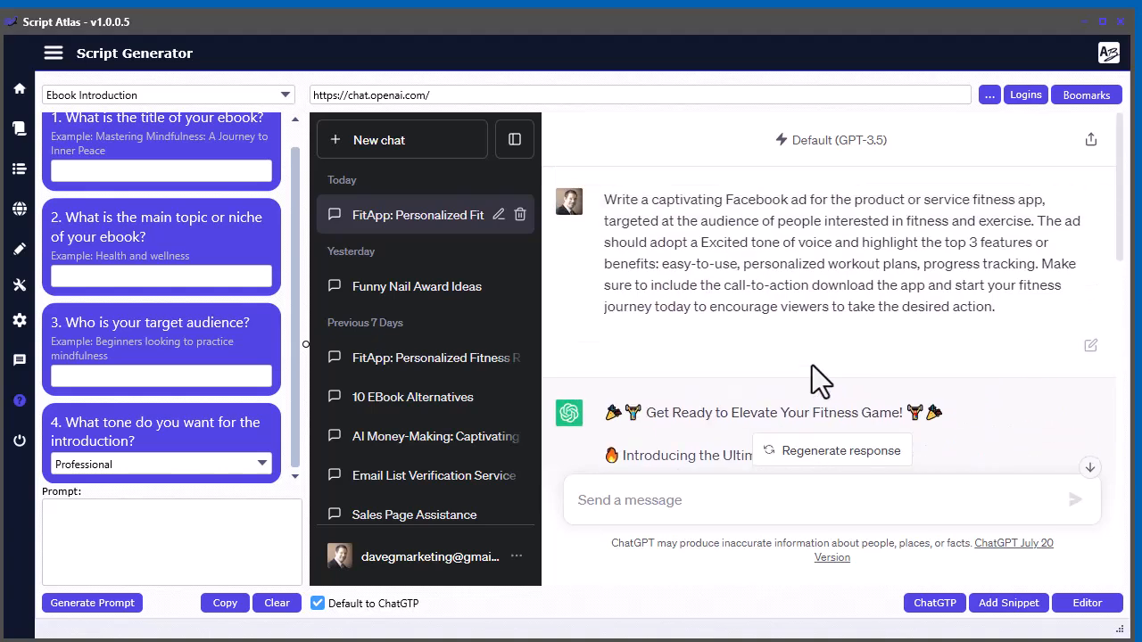